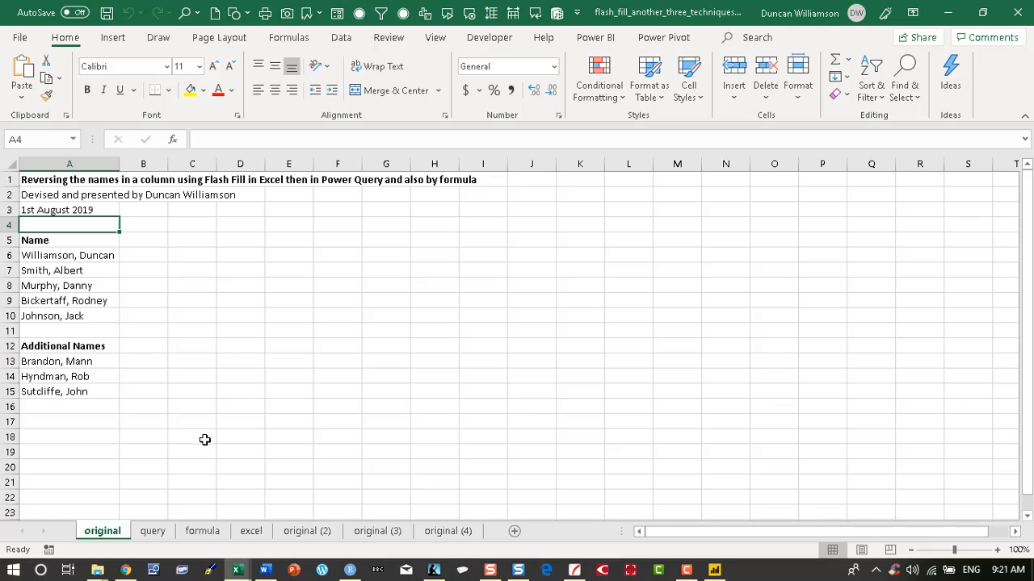
# Switch to the query sheet to review the Power Query result.
pyautogui.click(153, 531)
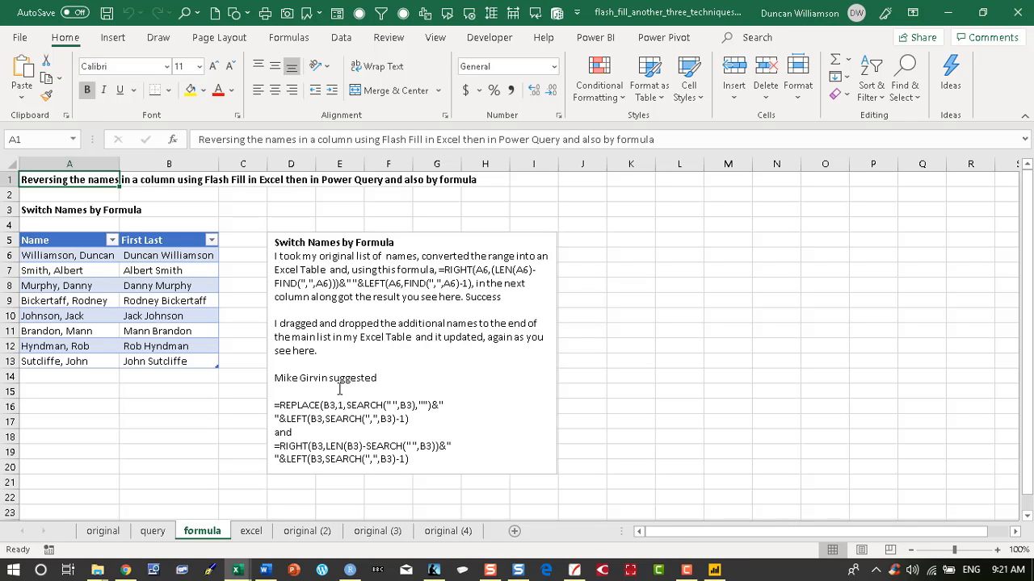
# Inspect B6's name-reversing formula, then review the Flash Fill results in B6 and B9 on the excel sheet.
pyautogui.click(200, 257)
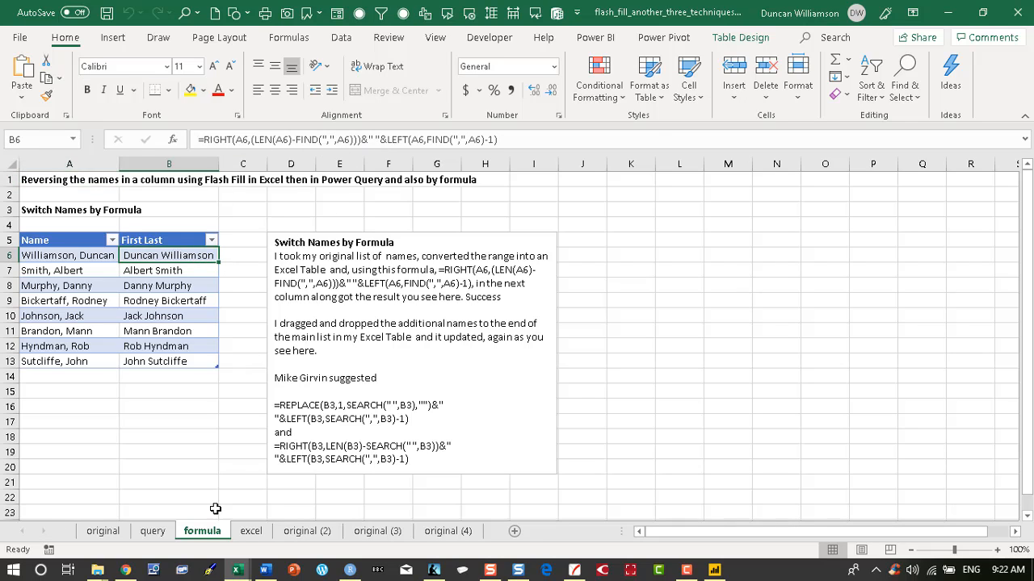
pyautogui.click(175, 393)
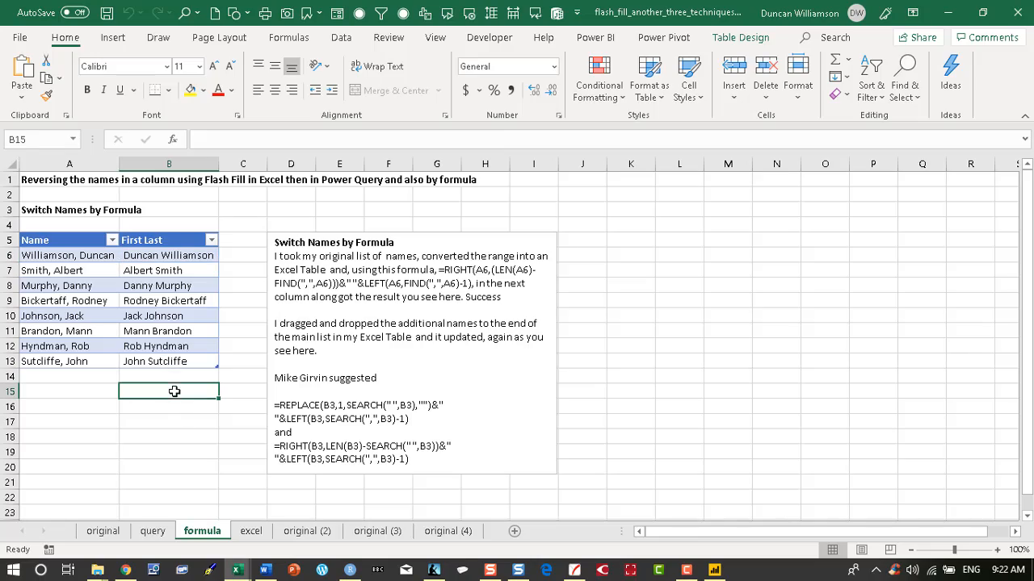
pyautogui.click(249, 531)
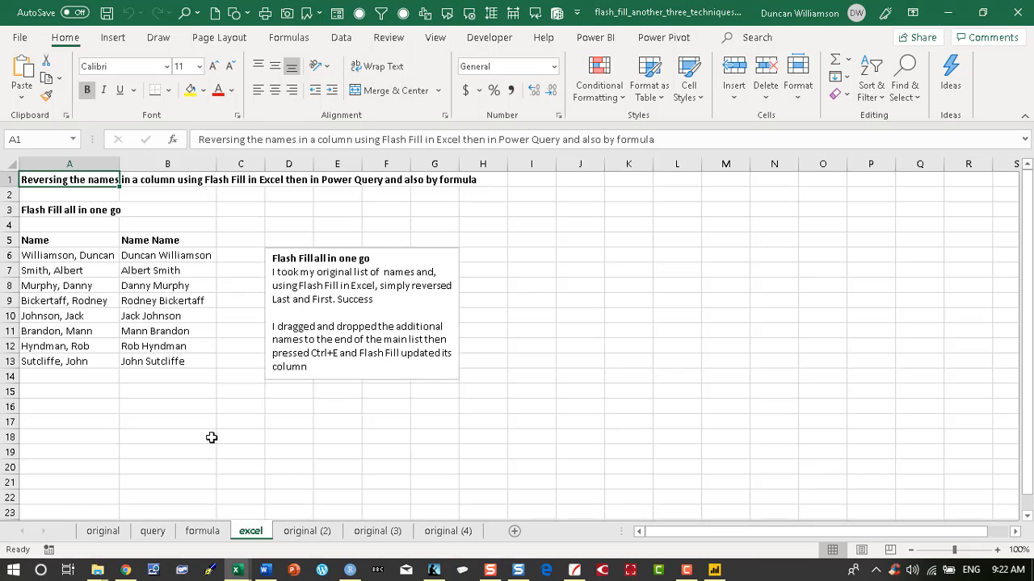
pyautogui.click(162, 255)
pyautogui.click(166, 299)
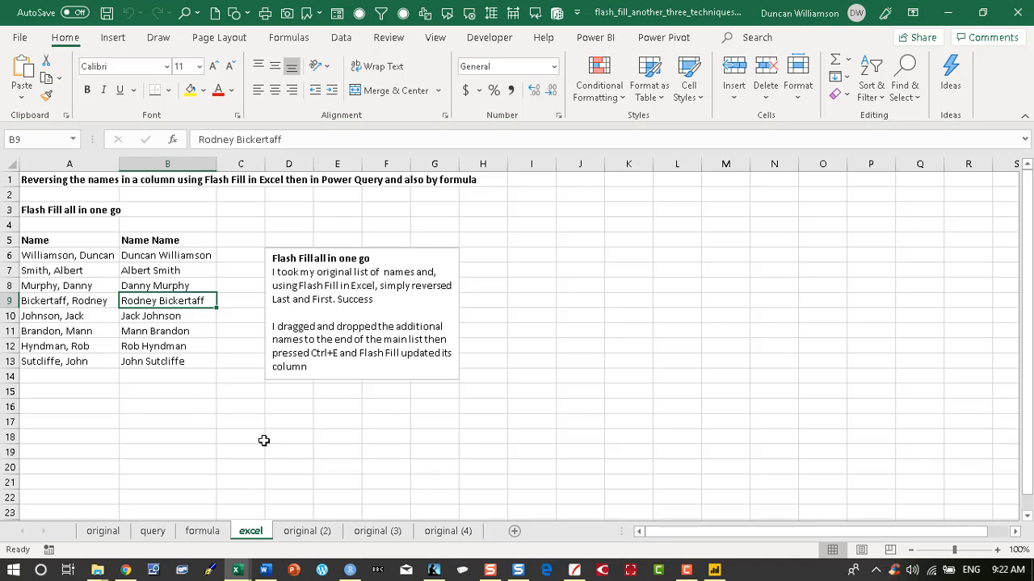
pyautogui.click(53, 193)
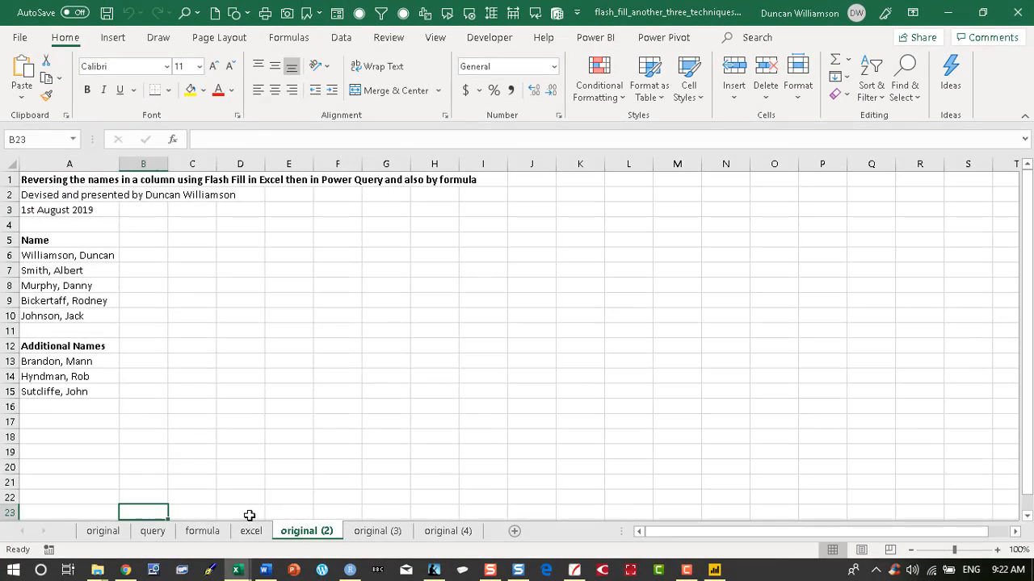
# Convert the Name list into a table with headers and load it into Power Query Editor.
pyautogui.click(69, 275)
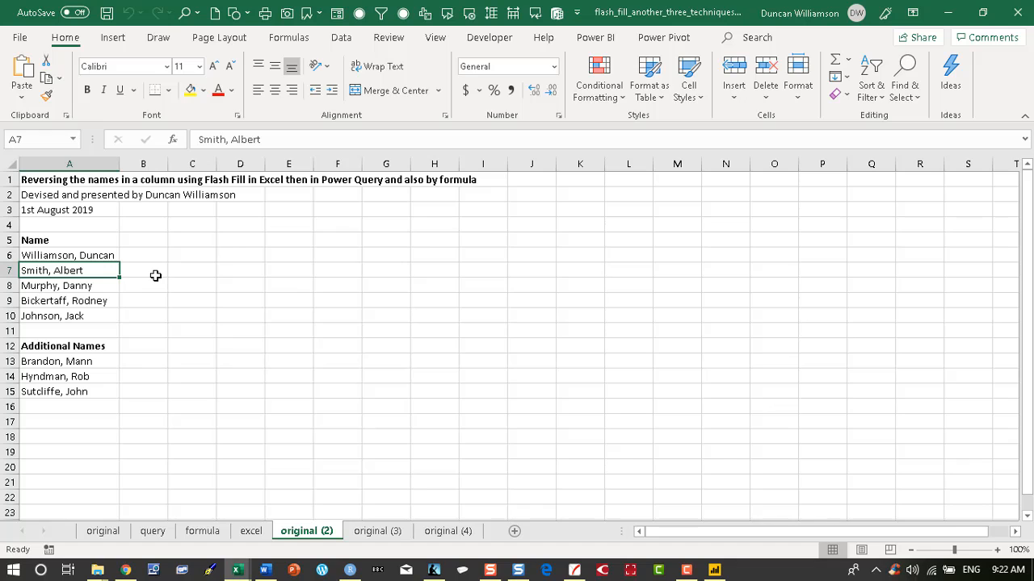
pyautogui.hotkey('ctrl', 't')
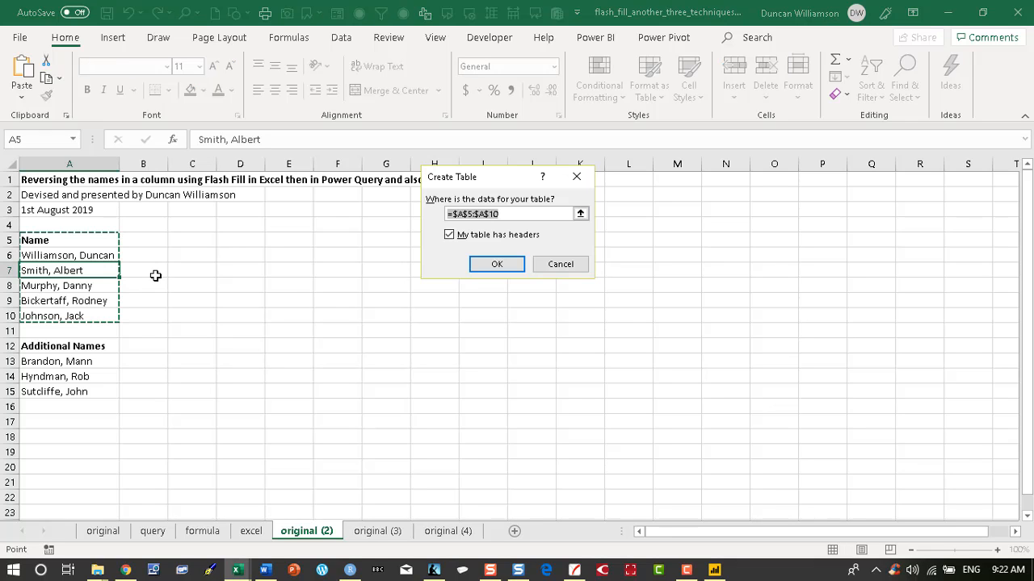
pyautogui.click(494, 265)
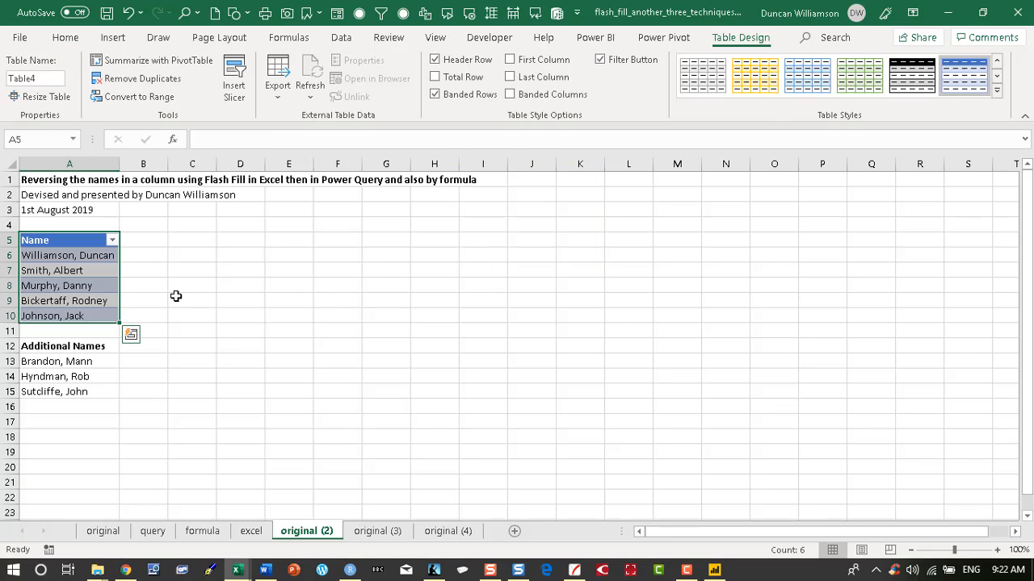
pyautogui.click(341, 38)
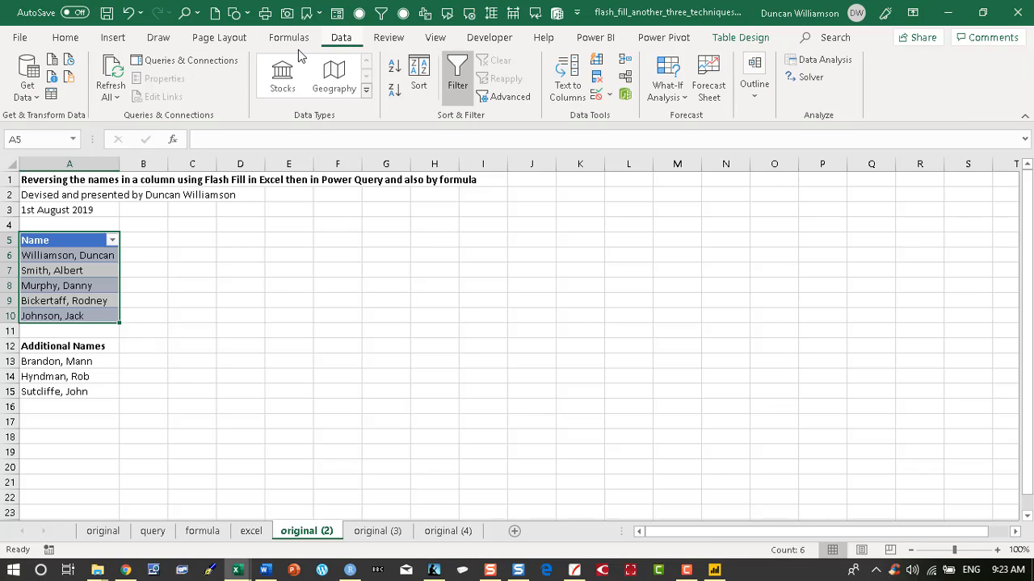
pyautogui.click(52, 95)
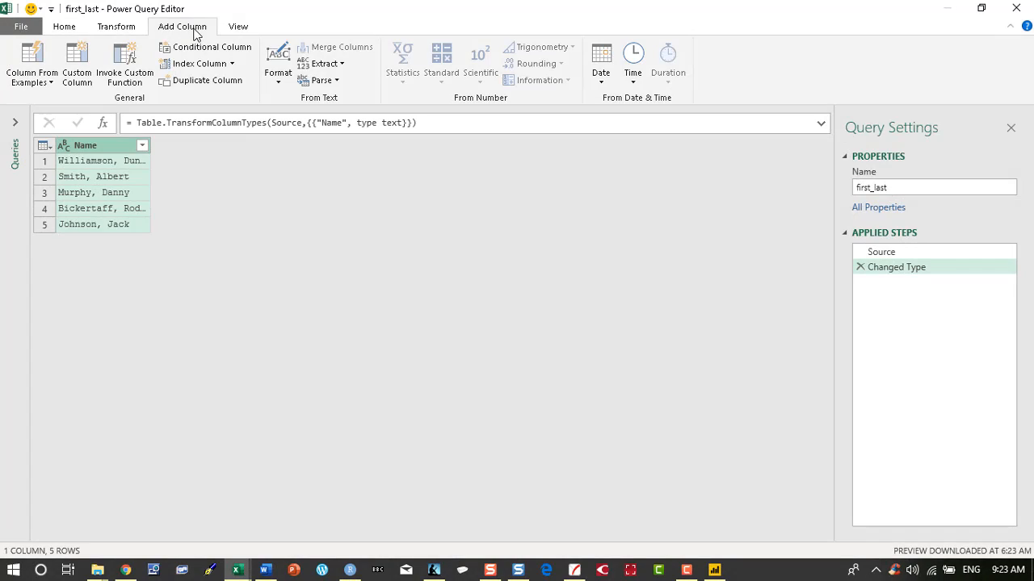
pyautogui.click(52, 84)
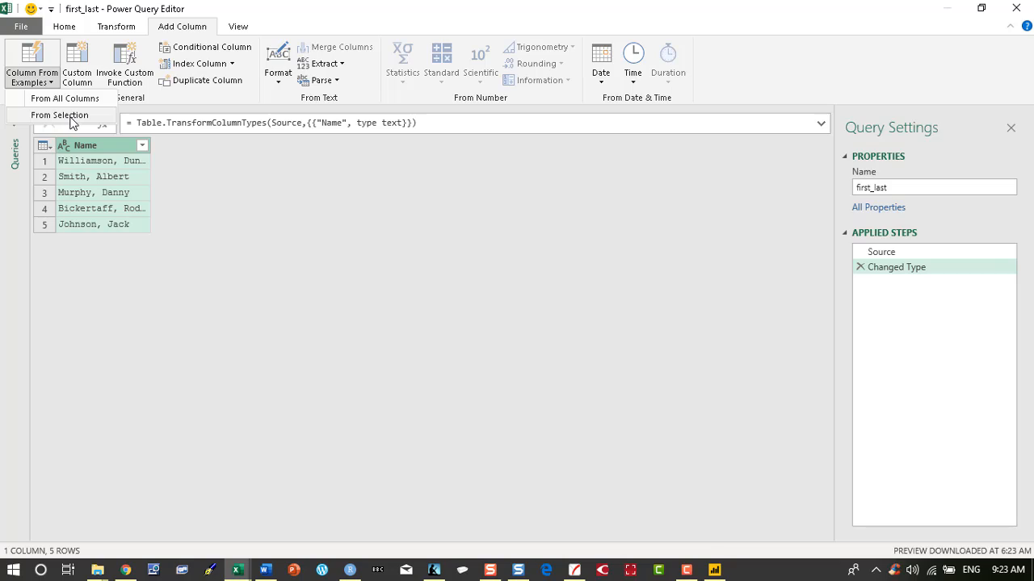
pyautogui.click(70, 118)
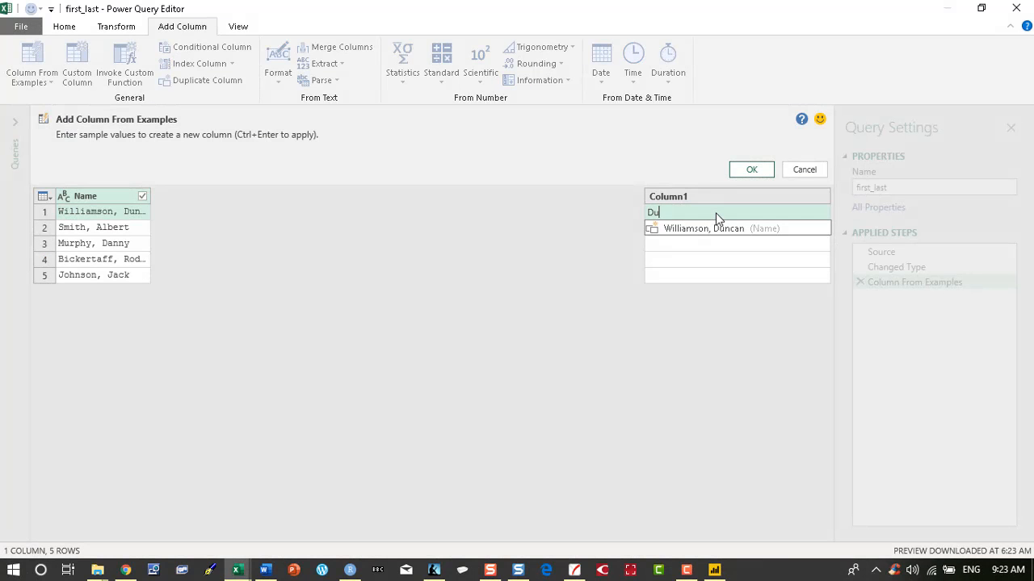
pyautogui.write('ncan Will')
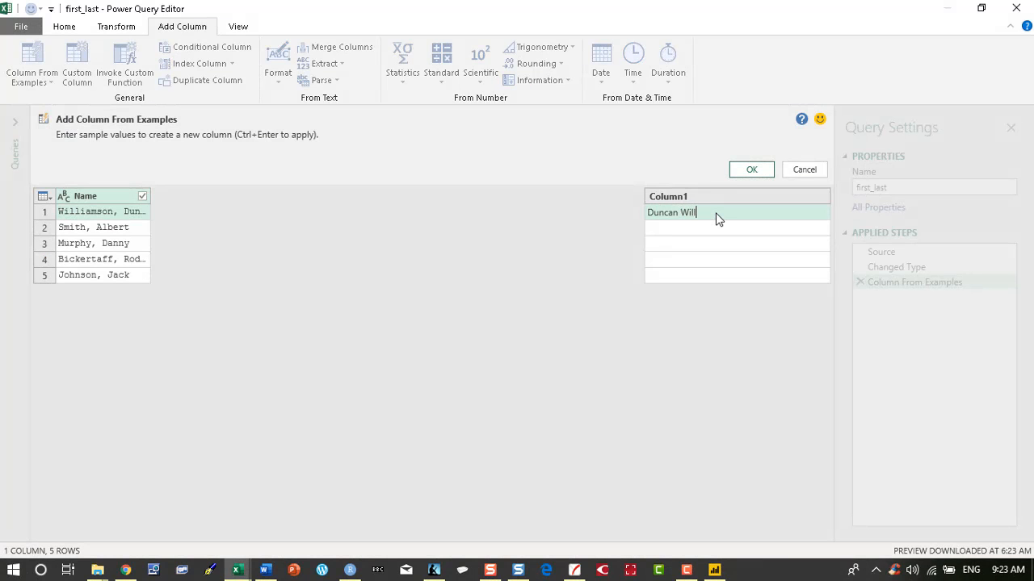
pyautogui.write('iamson')
pyautogui.click(729, 222)
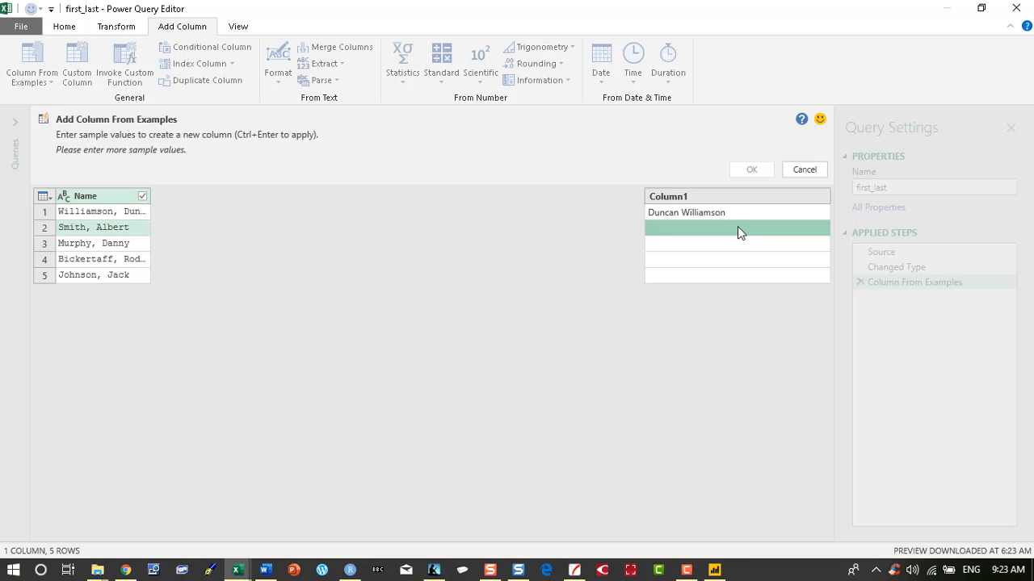
pyautogui.write('Albert Smith')
pyautogui.press('Return')
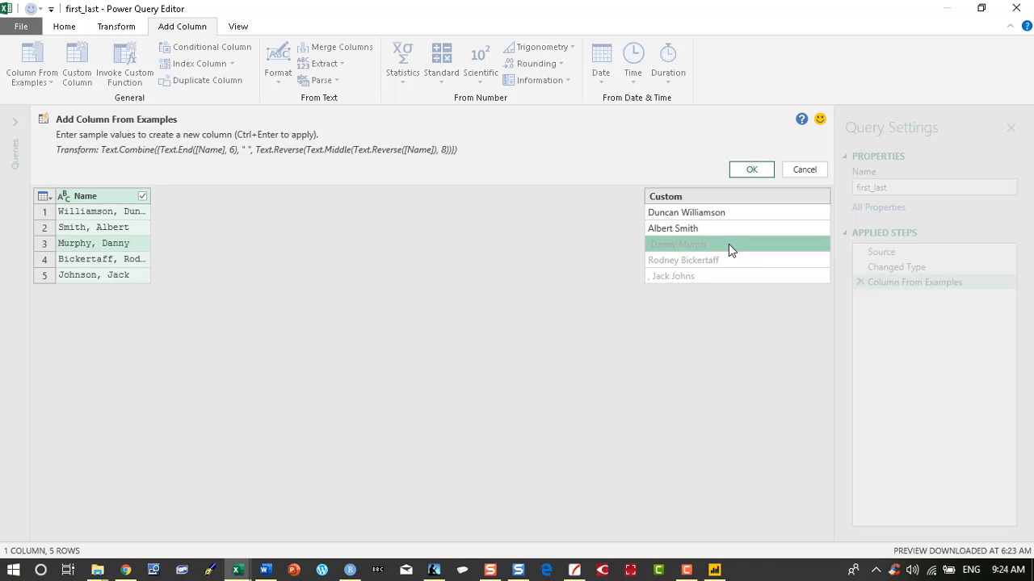
pyautogui.write('Danny Murphy')
pyautogui.press('Return')
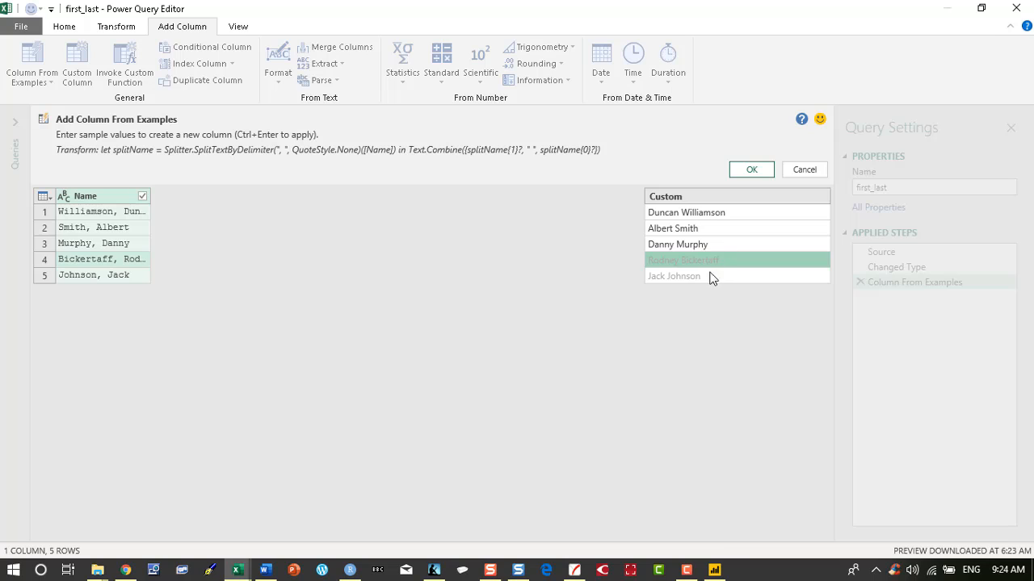
pyautogui.hotkey('ctrl', 'Return')
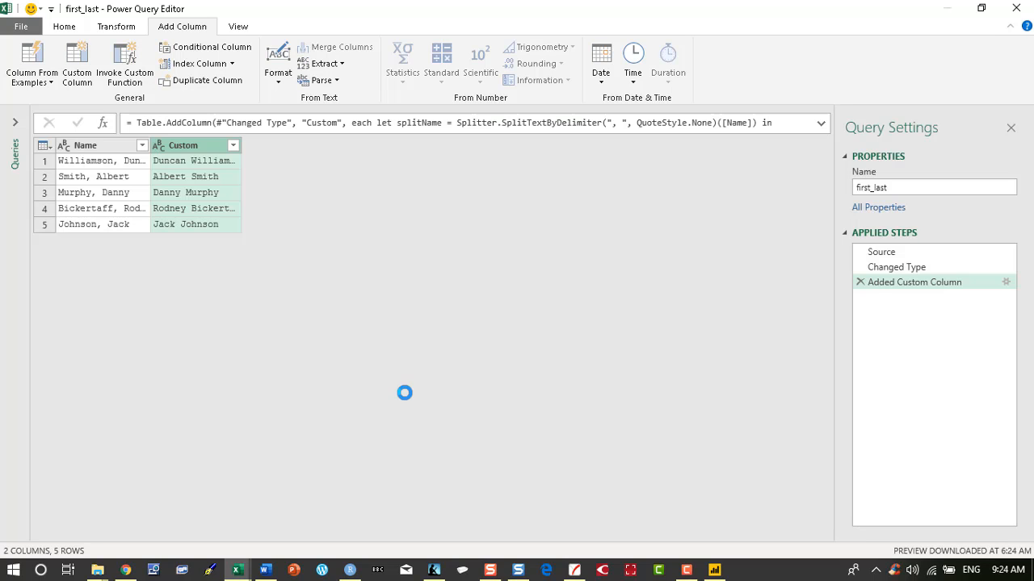
# Widen the Custom column and remove the original Name column.
pyautogui.doubleClick(242, 144)
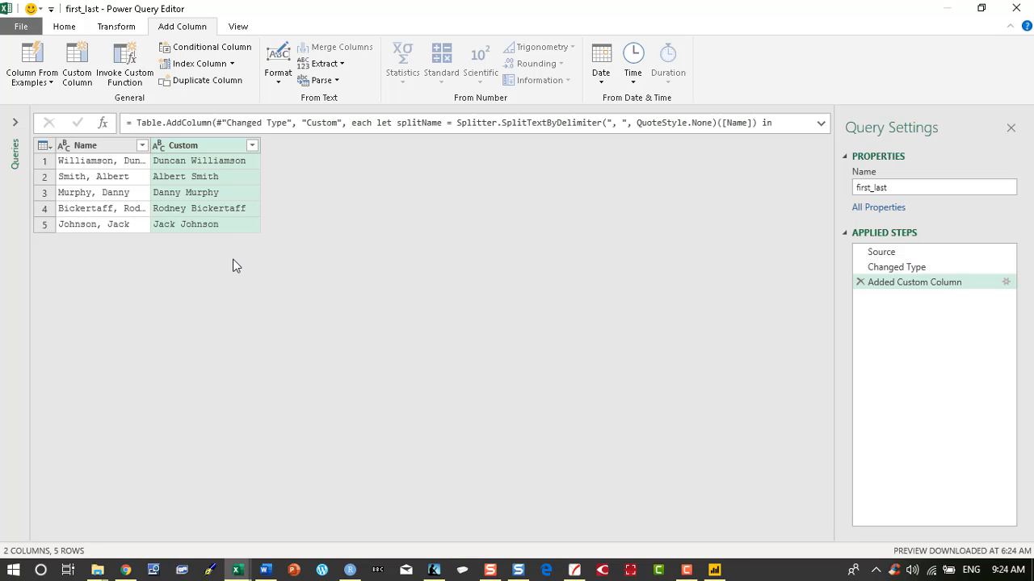
pyautogui.click(111, 149)
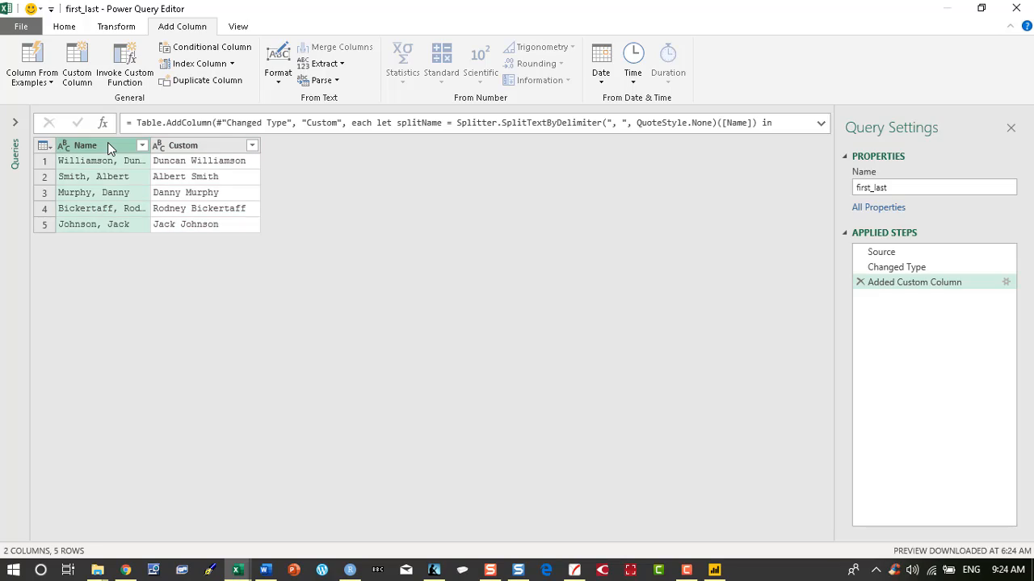
pyautogui.rightClick(111, 148)
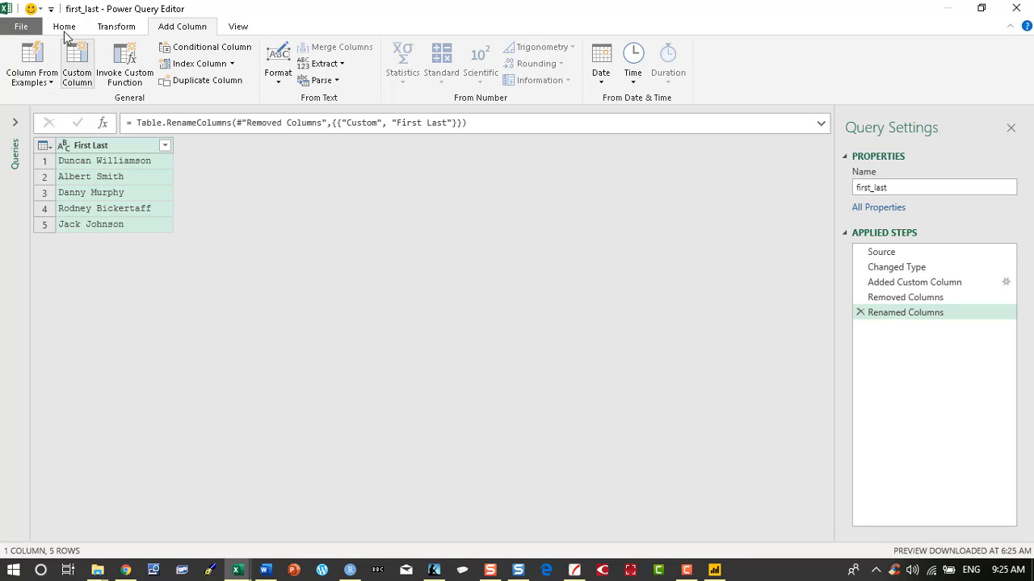
# Close the editor via Close & Load To to choose where the results go.
pyautogui.click(64, 26)
pyautogui.click(31, 83)
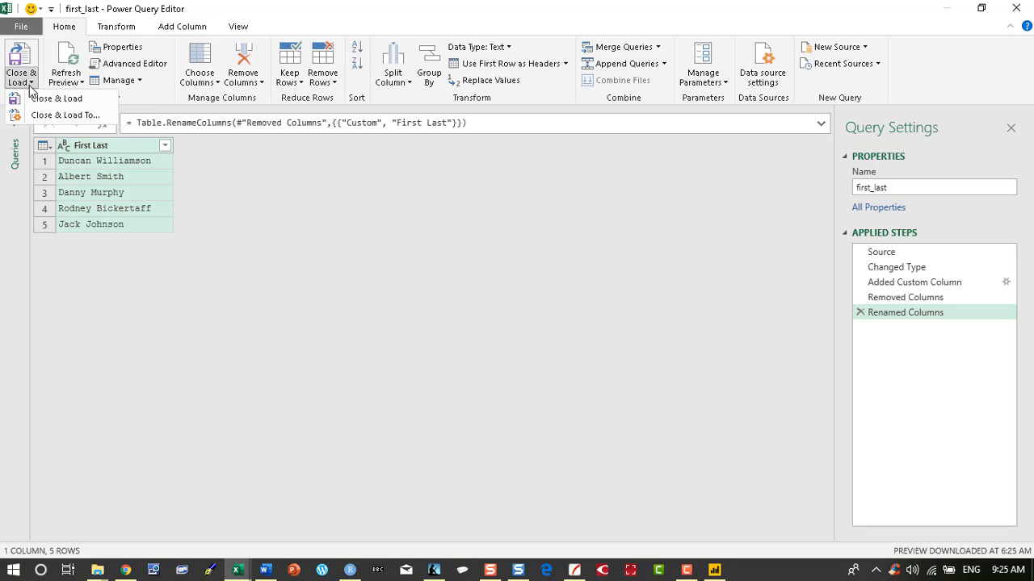
pyautogui.click(64, 115)
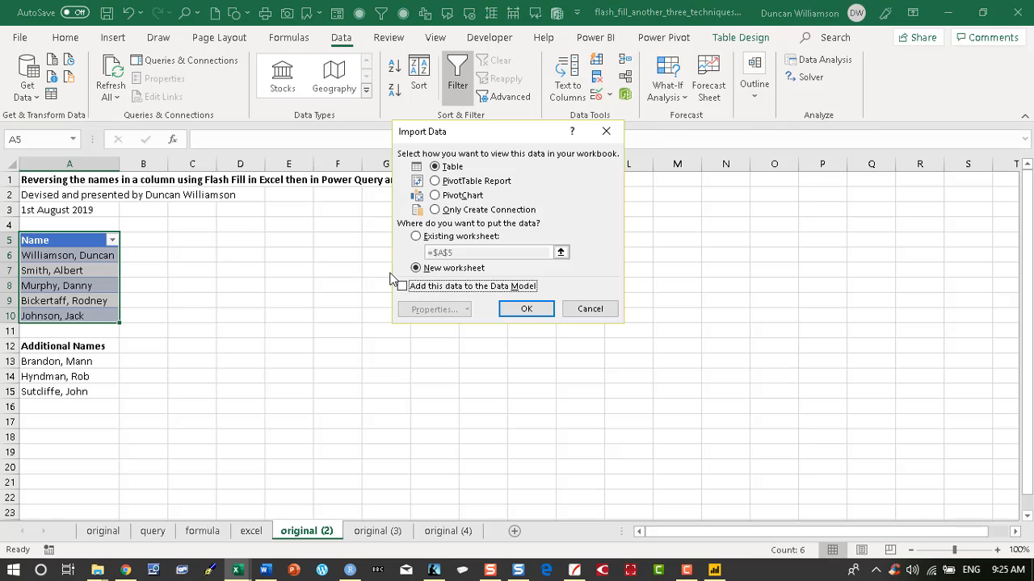
# Load the First Last query table into the existing worksheet at cell C5.
pyautogui.click(443, 237)
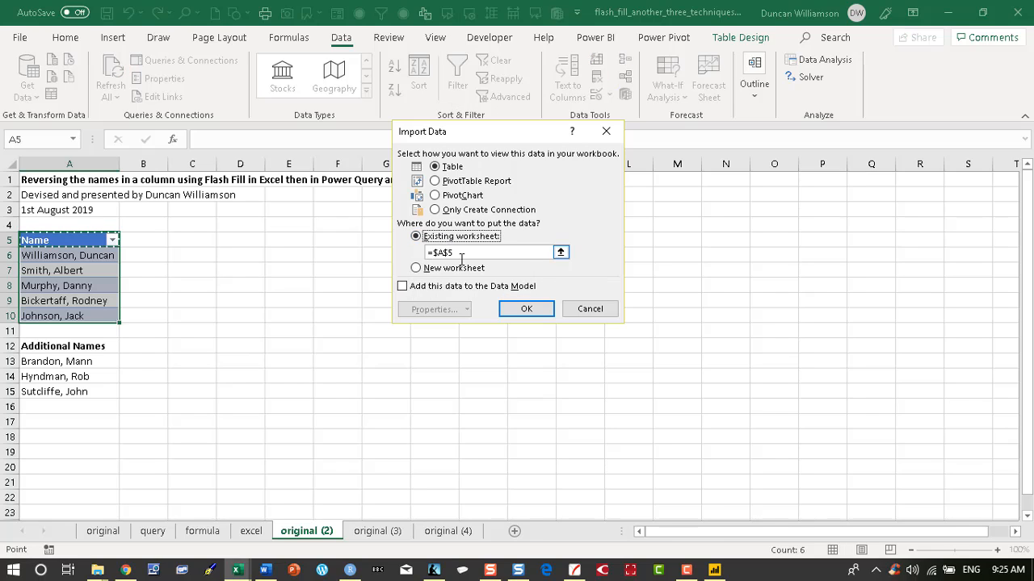
pyautogui.click(561, 252)
pyautogui.click(181, 239)
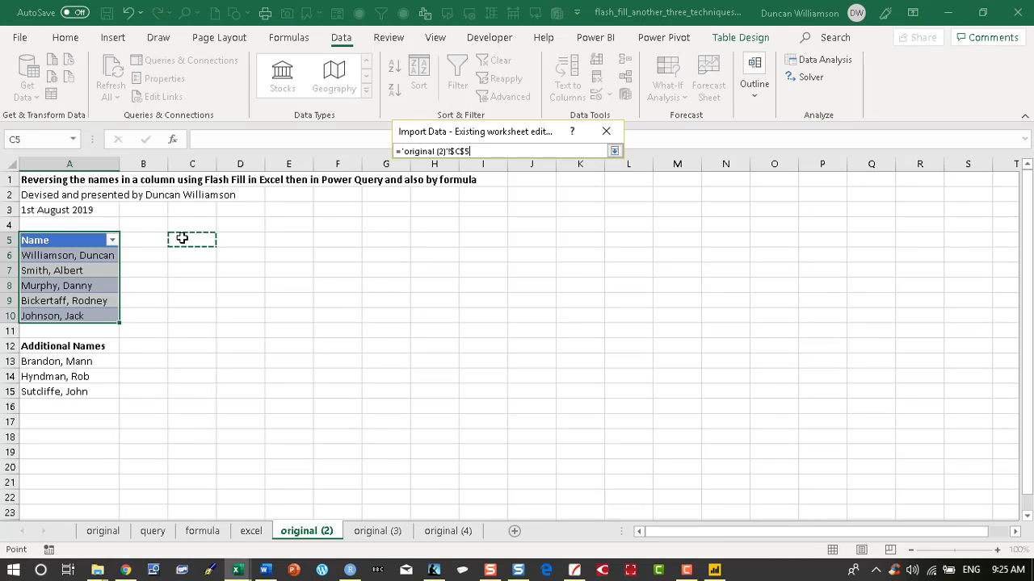
pyautogui.press('Return')
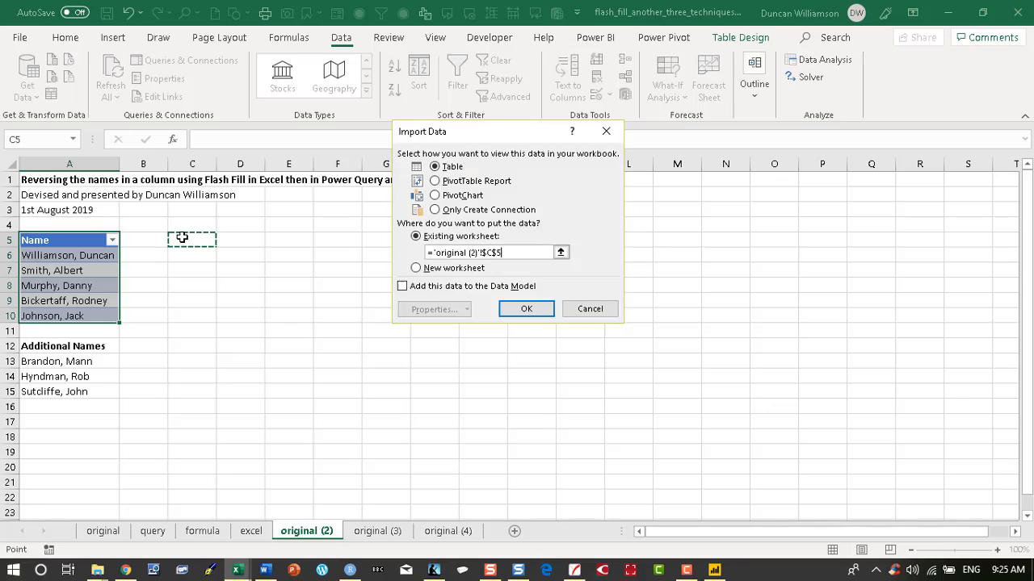
pyautogui.click(537, 308)
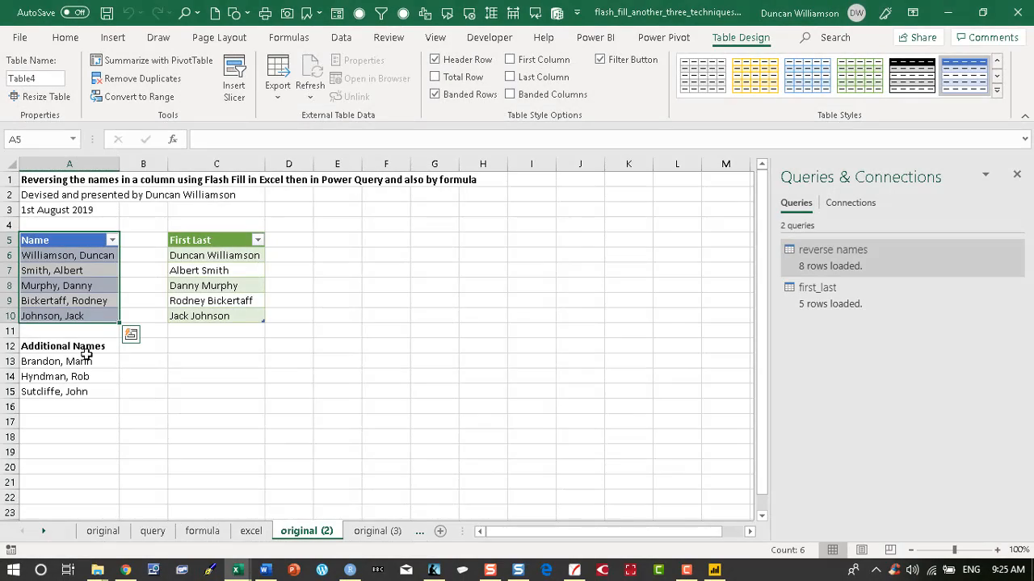
# Move the three additional names from A13:A15 up to A11:A13.
pyautogui.moveTo(79, 363); pyautogui.dragTo(77, 394)
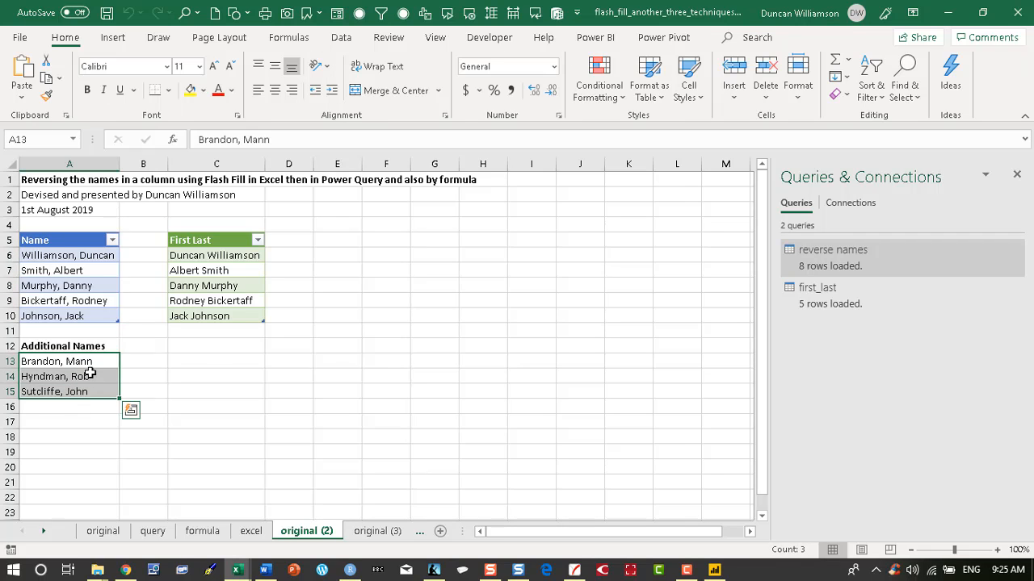
pyautogui.moveTo(91, 358); pyautogui.dragTo(90, 331)
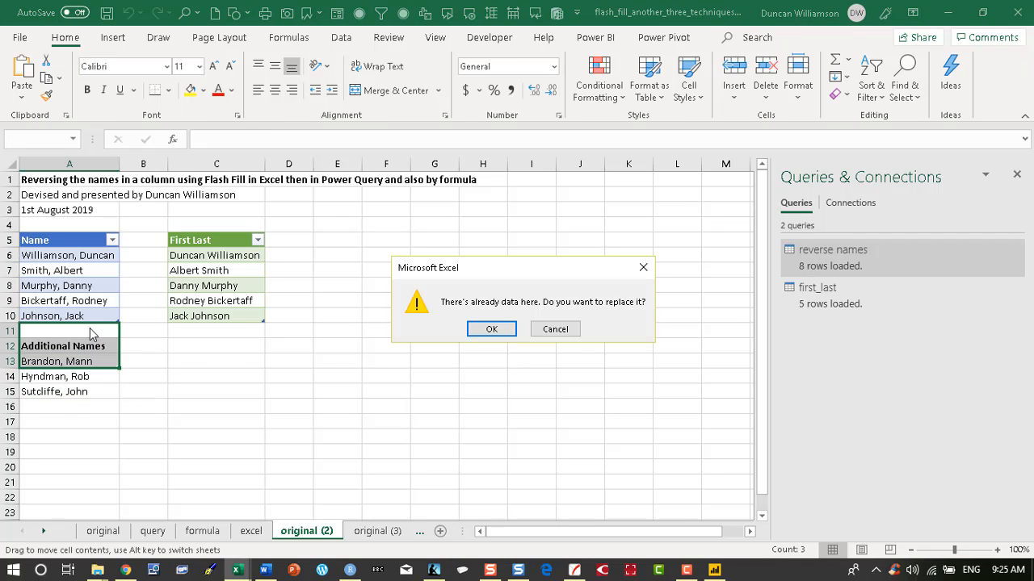
pyautogui.click(491, 328)
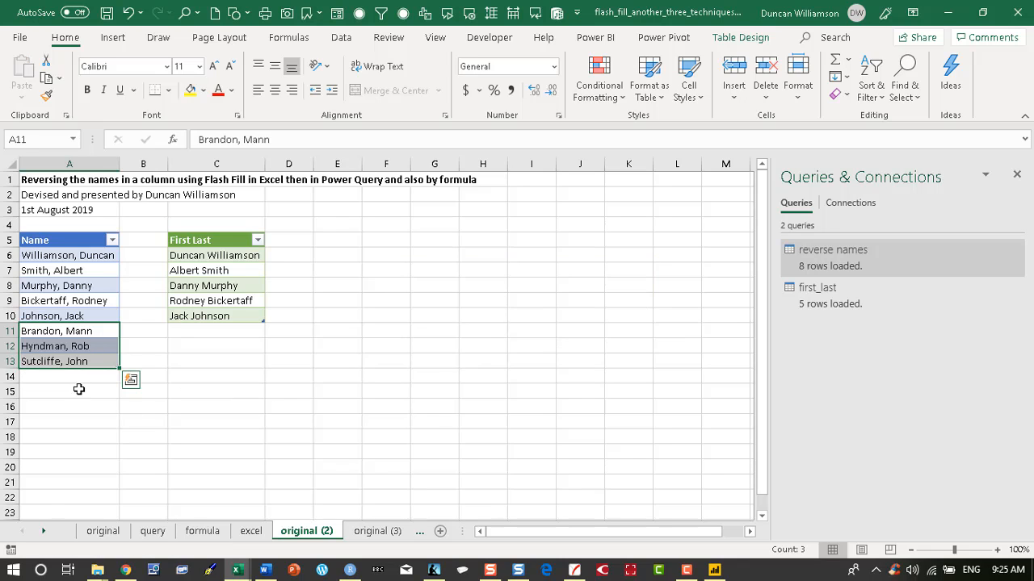
# Refresh the first_last query so the First Last table shows all eight reversed names.
pyautogui.click(89, 359)
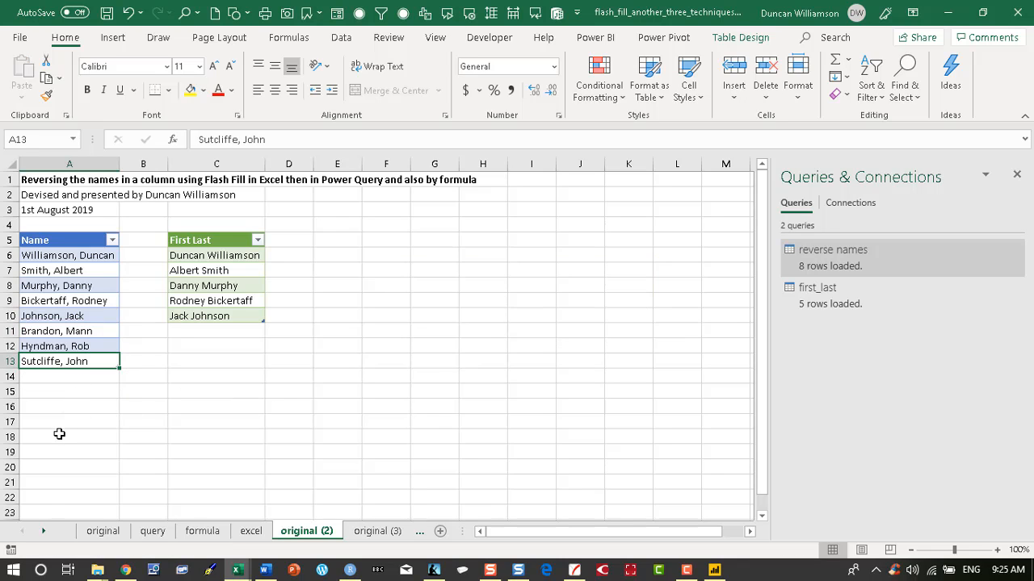
pyautogui.click(195, 300)
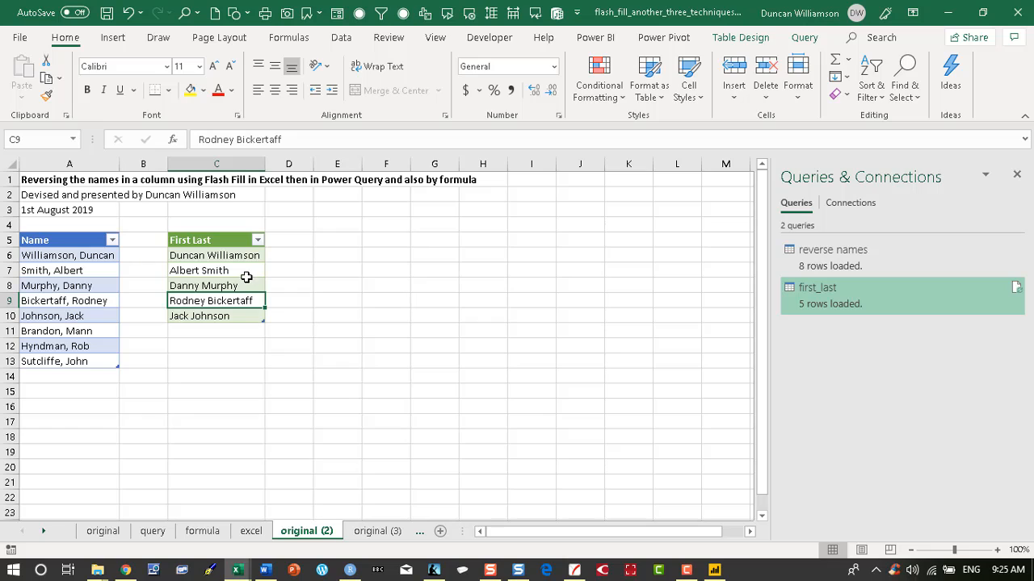
pyautogui.click(751, 38)
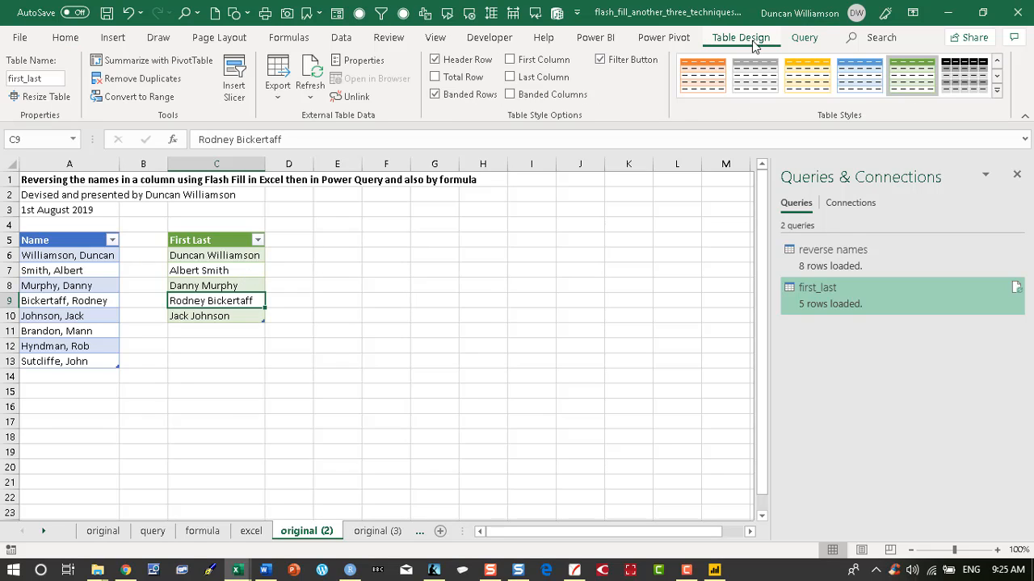
pyautogui.click(310, 73)
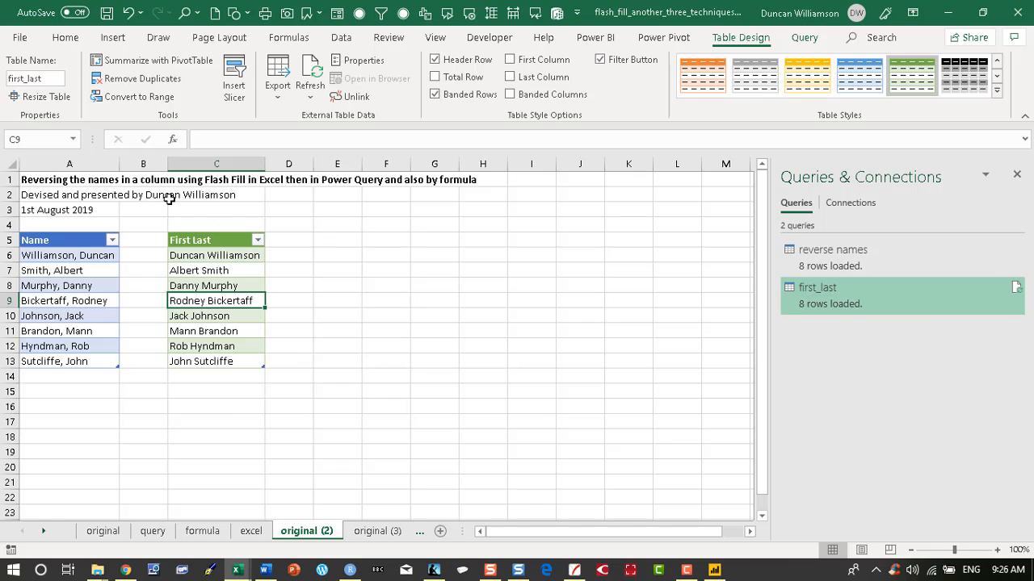
pyautogui.click(54, 181)
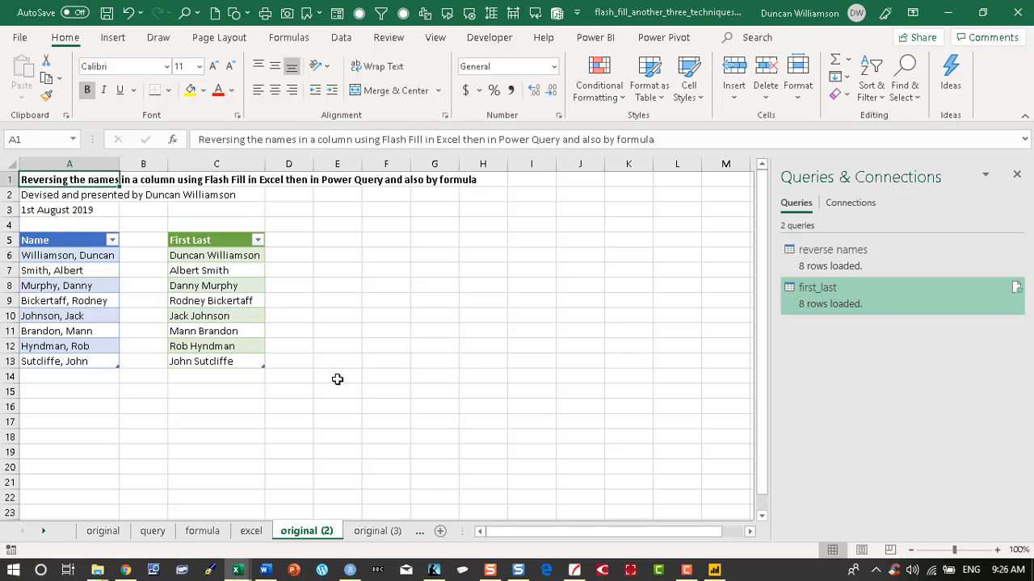
# On the formula sheet, drag the Switch Names by Formula note box right, clear of column D.
pyautogui.click(371, 531)
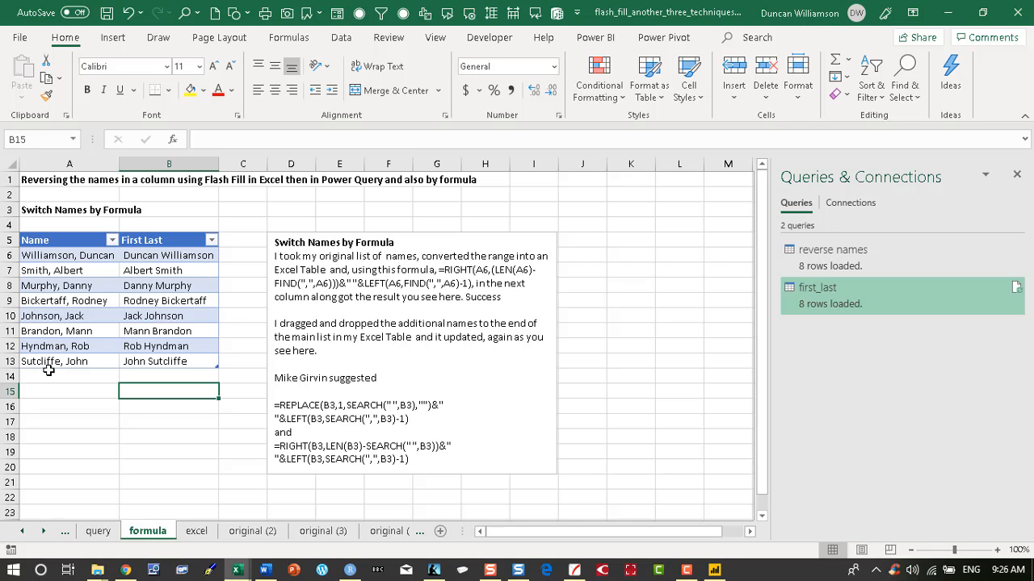
pyautogui.click(163, 256)
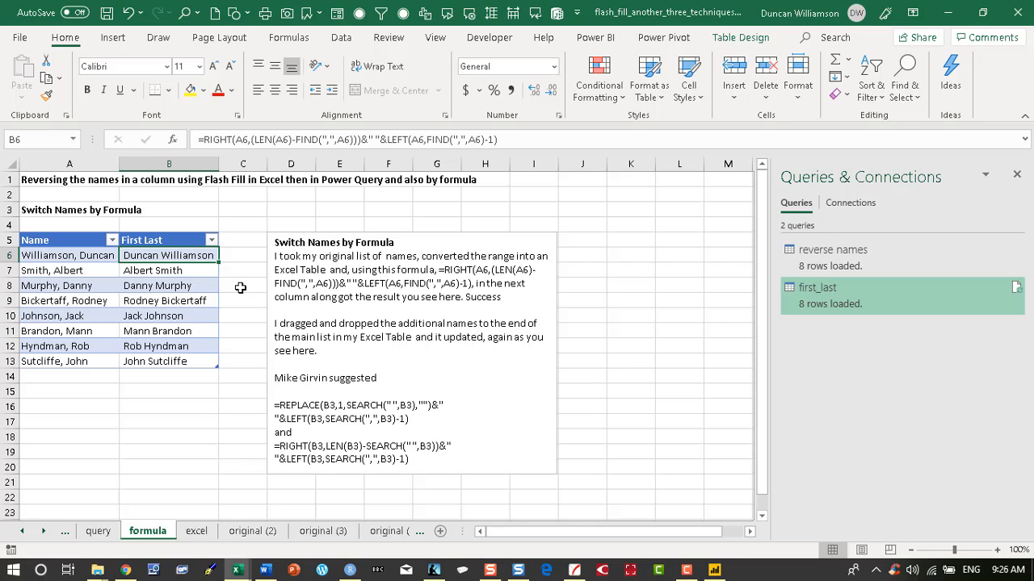
pyautogui.click(301, 232)
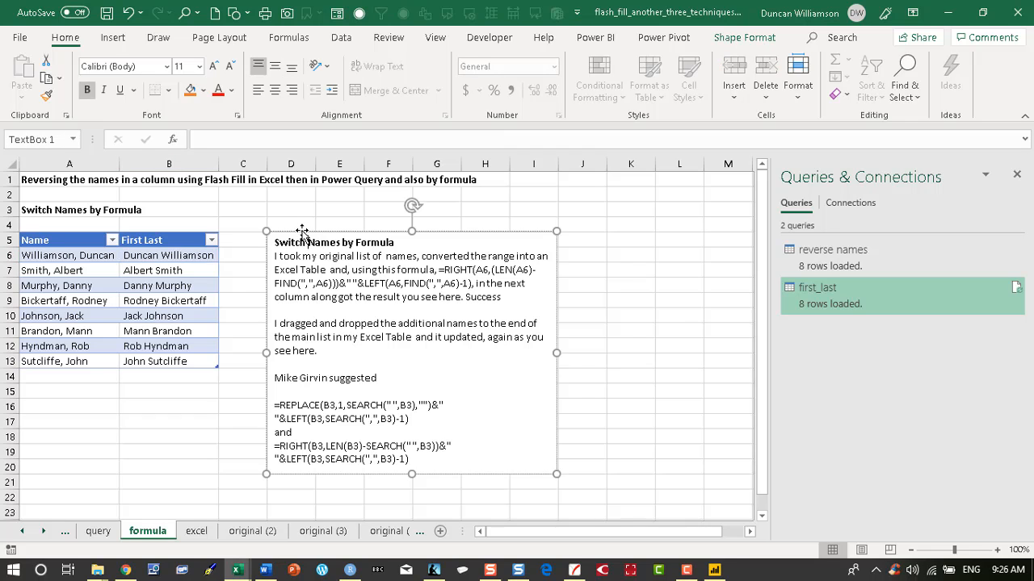
pyautogui.moveTo(303, 234); pyautogui.dragTo(444, 230)
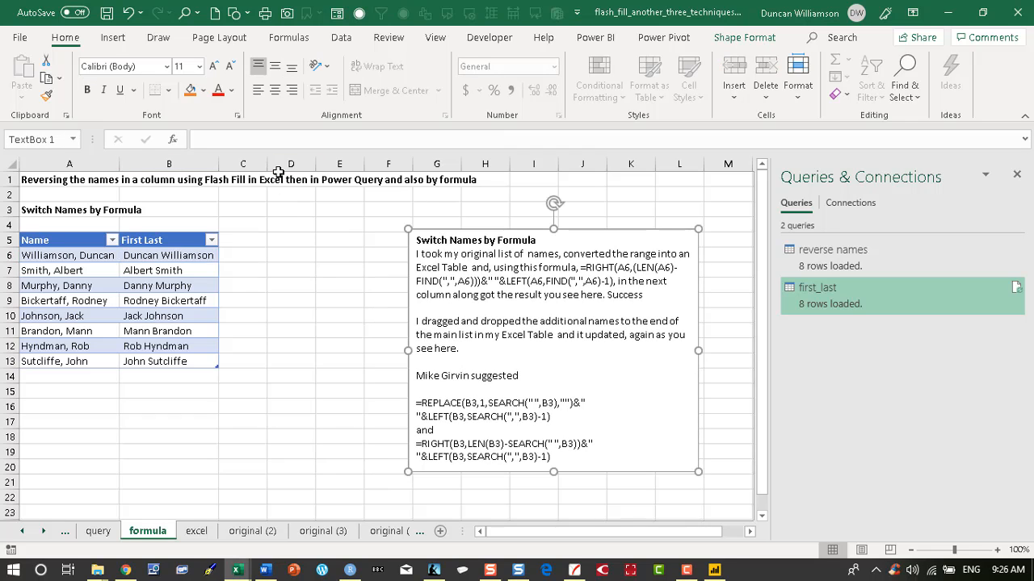
pyautogui.click(181, 252)
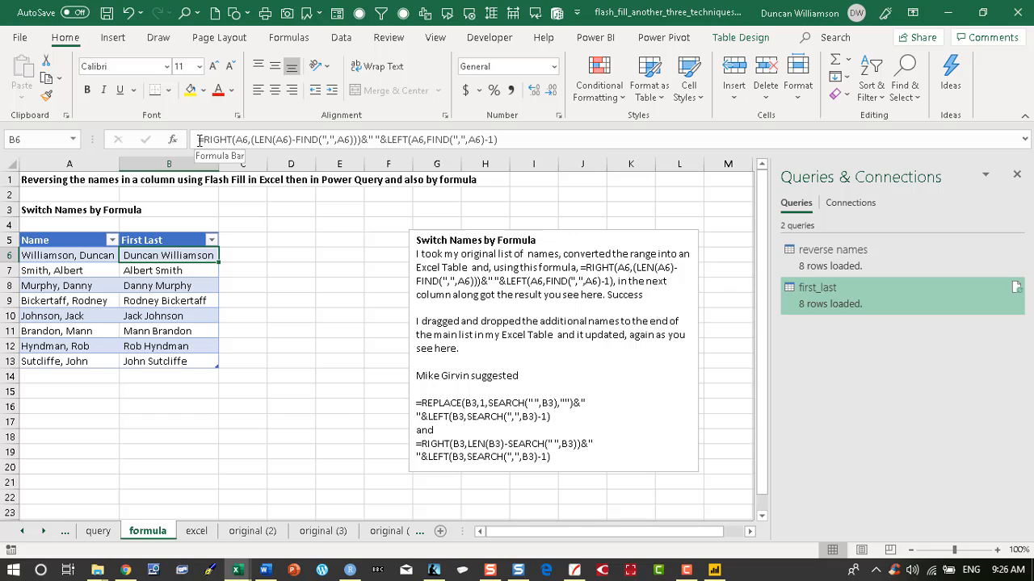
# Copy the RIGHT(A6,(LEN(A6)-FIND(",",A6))) part of B6's formula into D6, showing Duncan.
pyautogui.moveTo(200, 139); pyautogui.dragTo(363, 144)
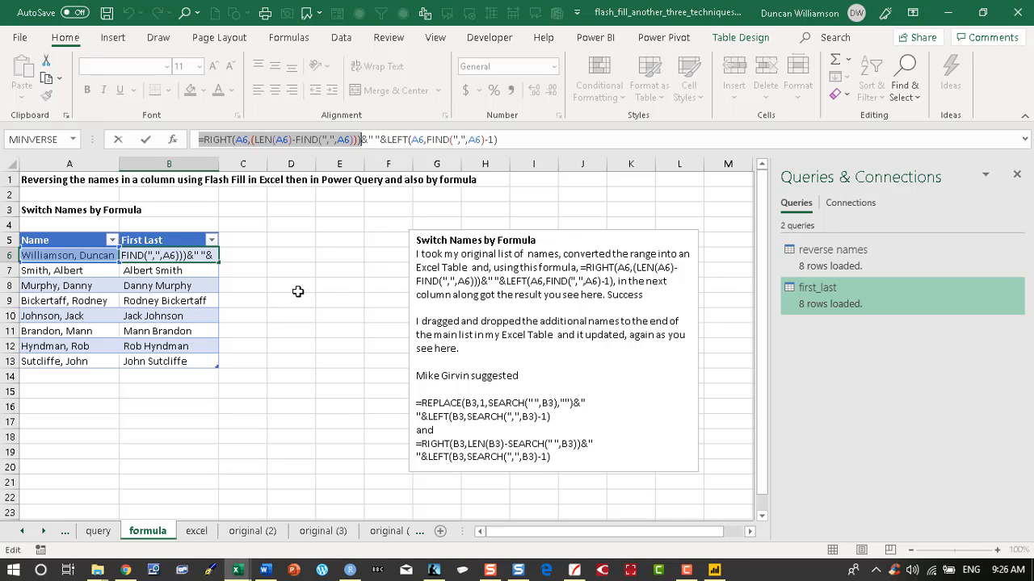
pyautogui.press('Return')
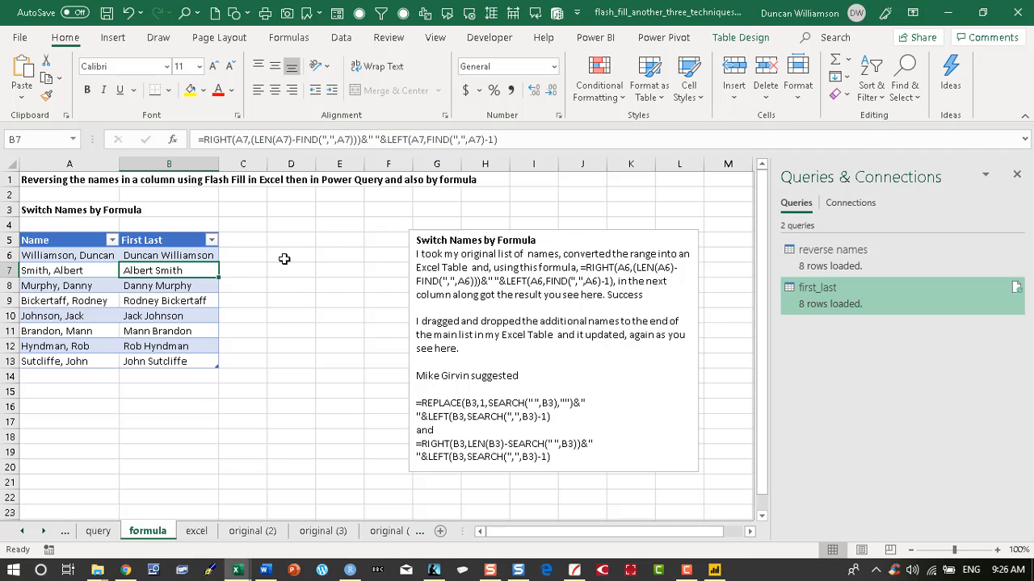
pyautogui.click(283, 258)
pyautogui.hotkey('ctrl', 'v')
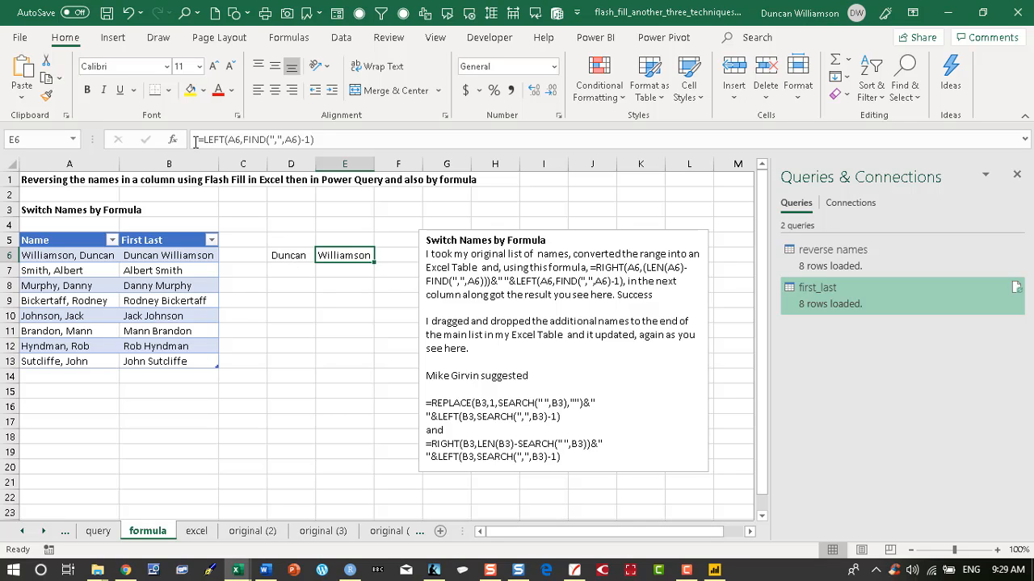
# Extend D6's formula with &" "&LEFT(A6,FIND(",",A6)-1) to give the full First Last name.
pyautogui.click(287, 255)
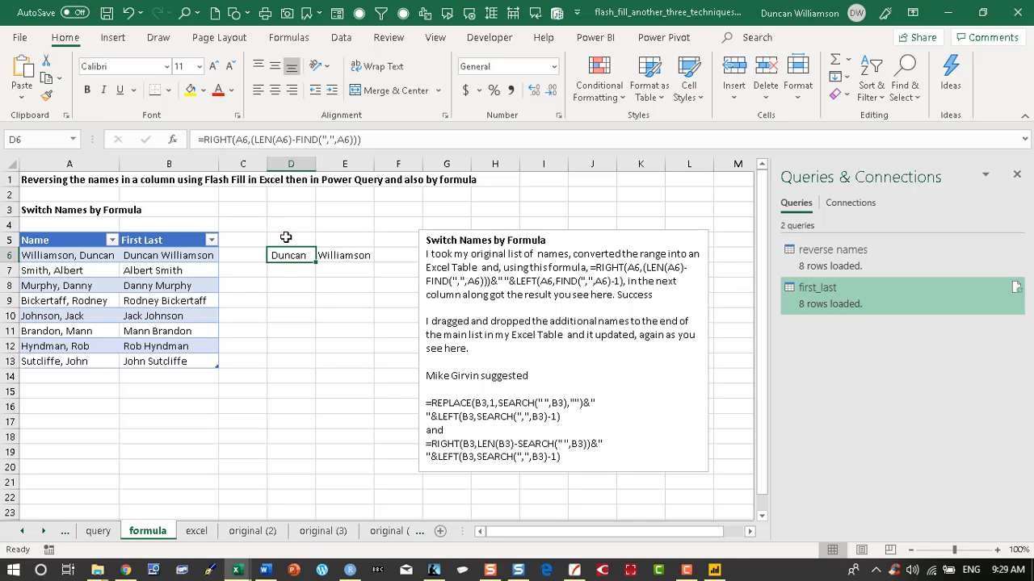
pyautogui.click(334, 254)
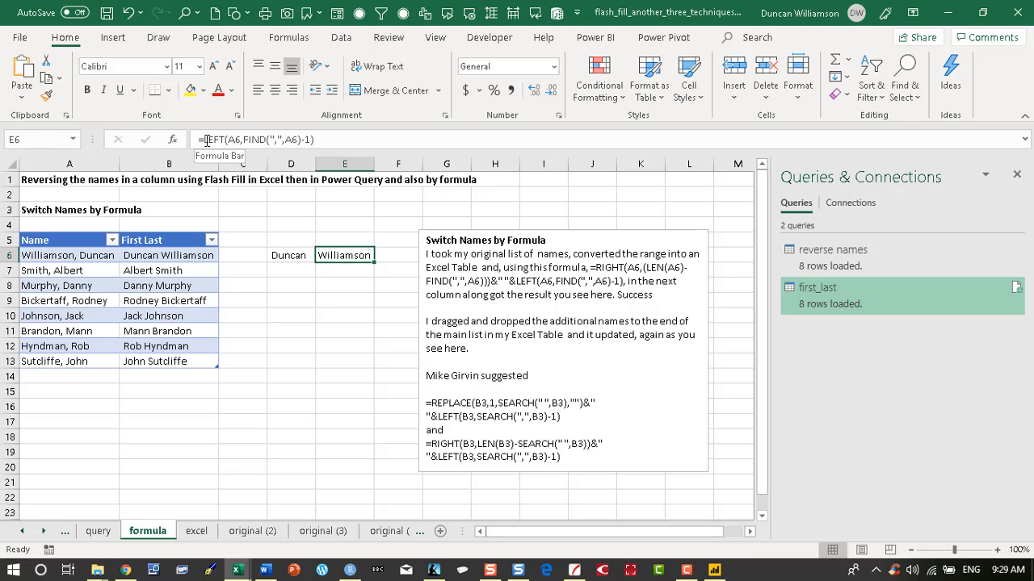
pyautogui.moveTo(206, 139); pyautogui.dragTo(356, 152)
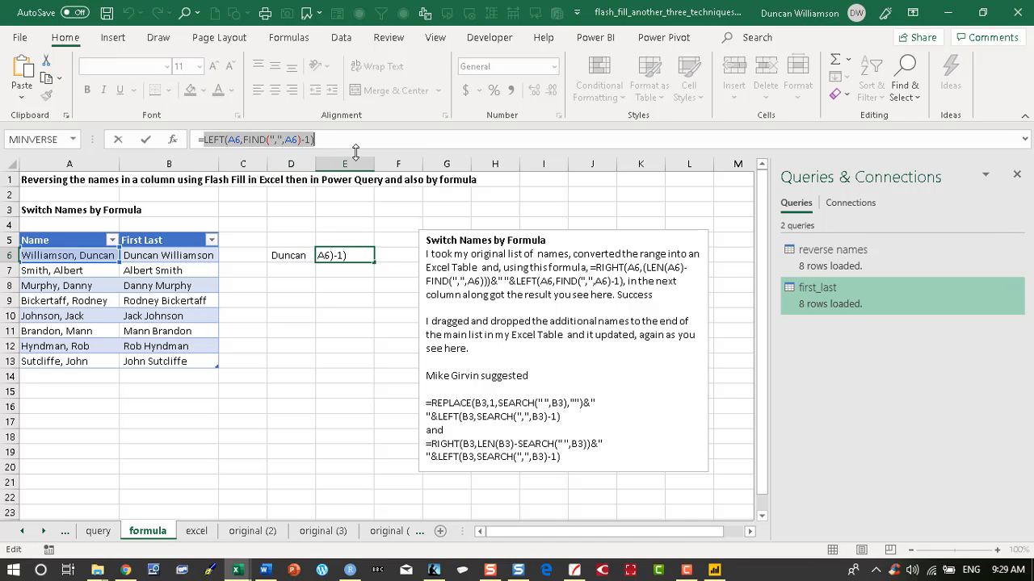
pyautogui.press('Return')
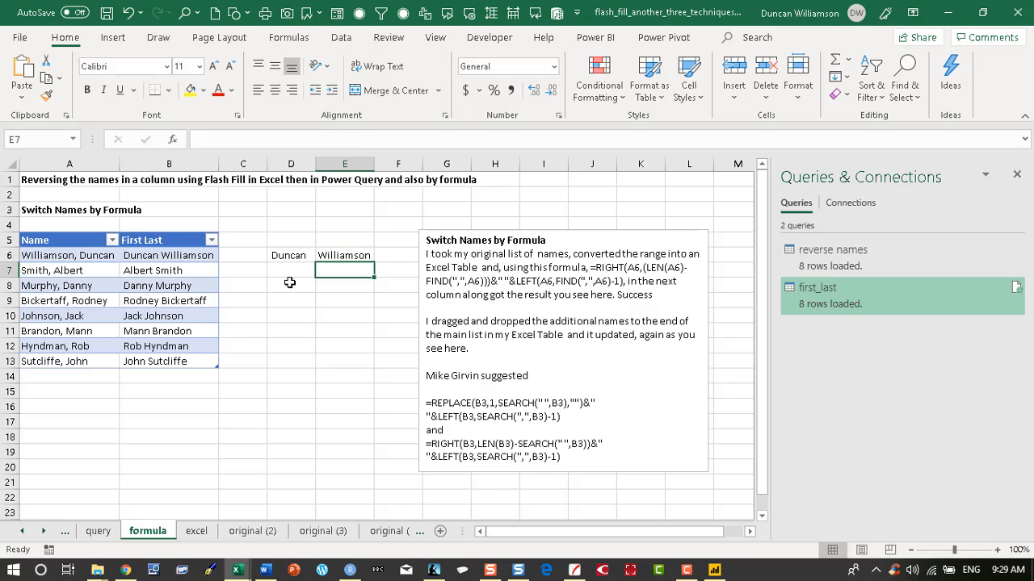
pyautogui.click(288, 255)
pyautogui.click(376, 139)
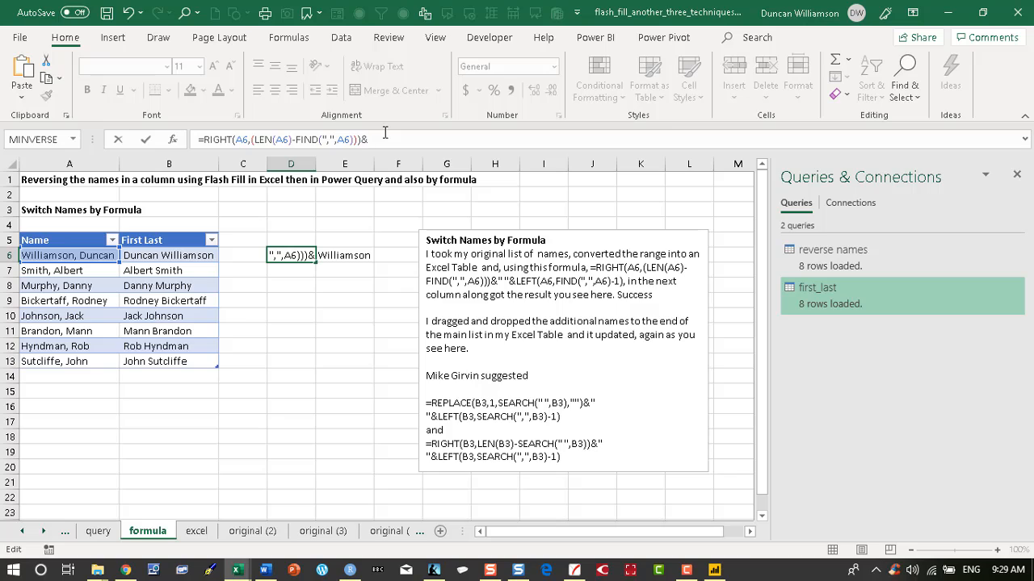
pyautogui.write('&""')
pyautogui.write('&LEFT(A6,FIND(",",A6)-1)')
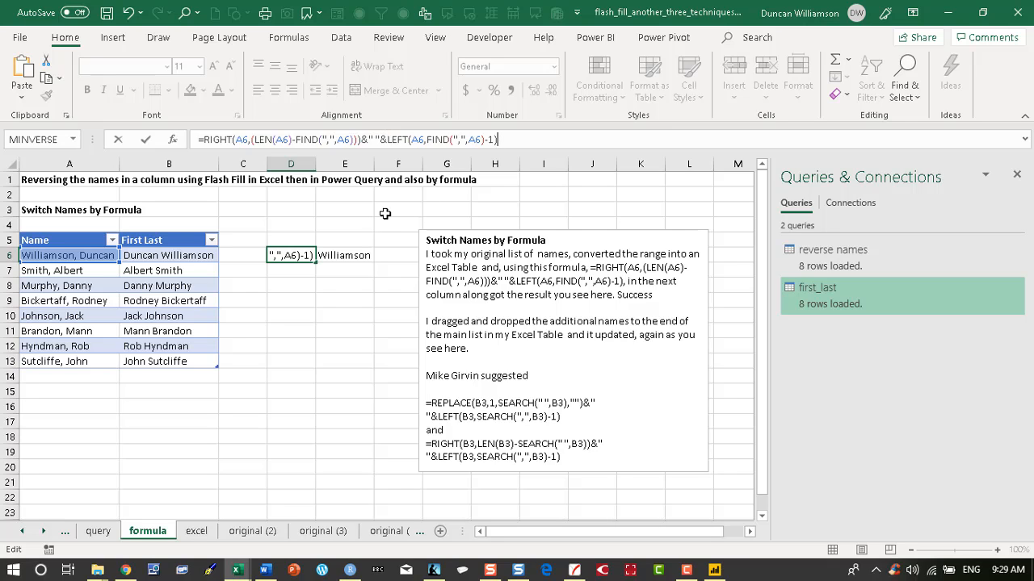
pyautogui.press('Return')
# Clear E6, autofit column D, and fill D6's formula down to D13.
pyautogui.click(334, 254)
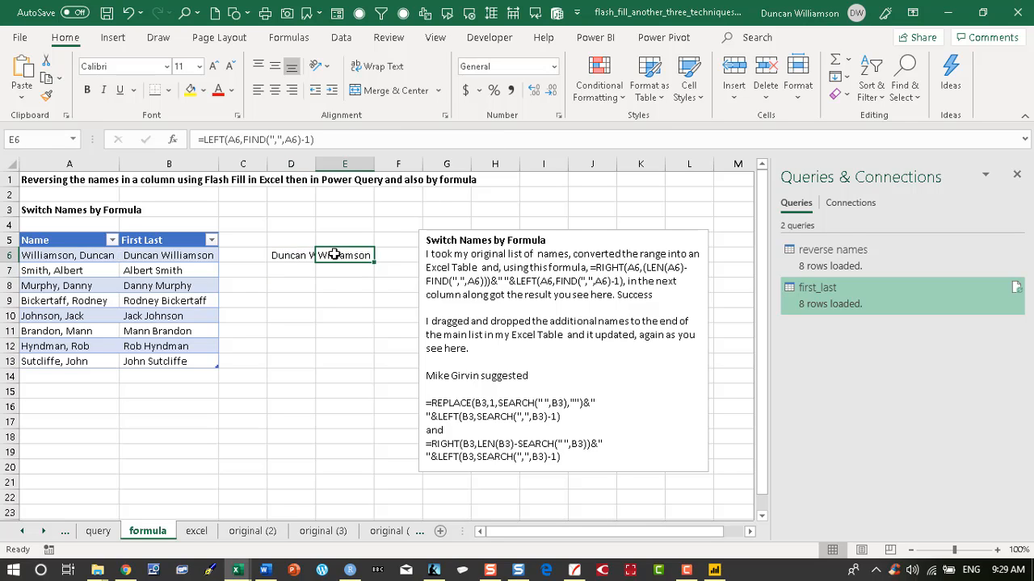
pyautogui.press('Delete')
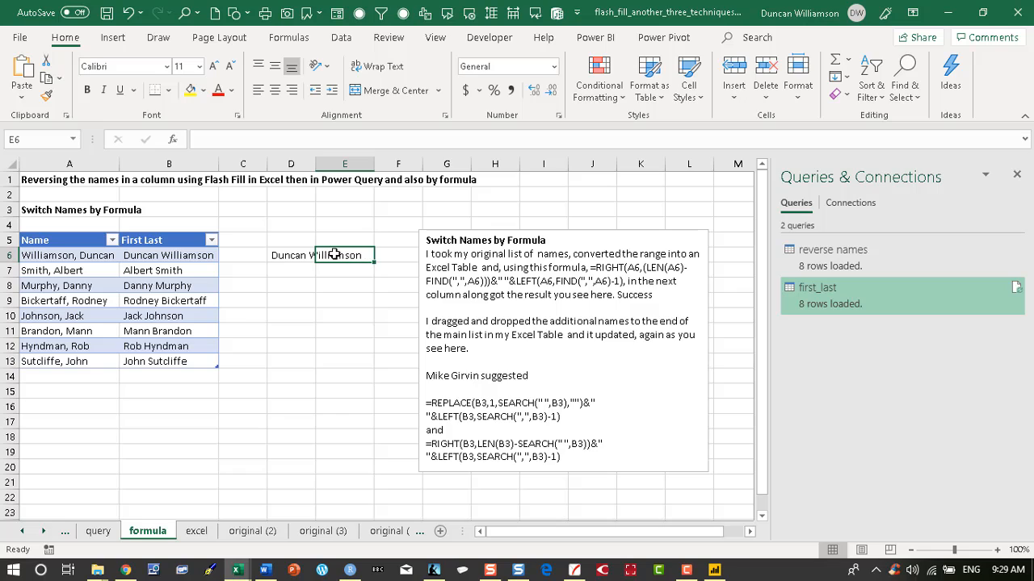
pyautogui.click(316, 164)
pyautogui.doubleClick(316, 164)
pyautogui.click(357, 260)
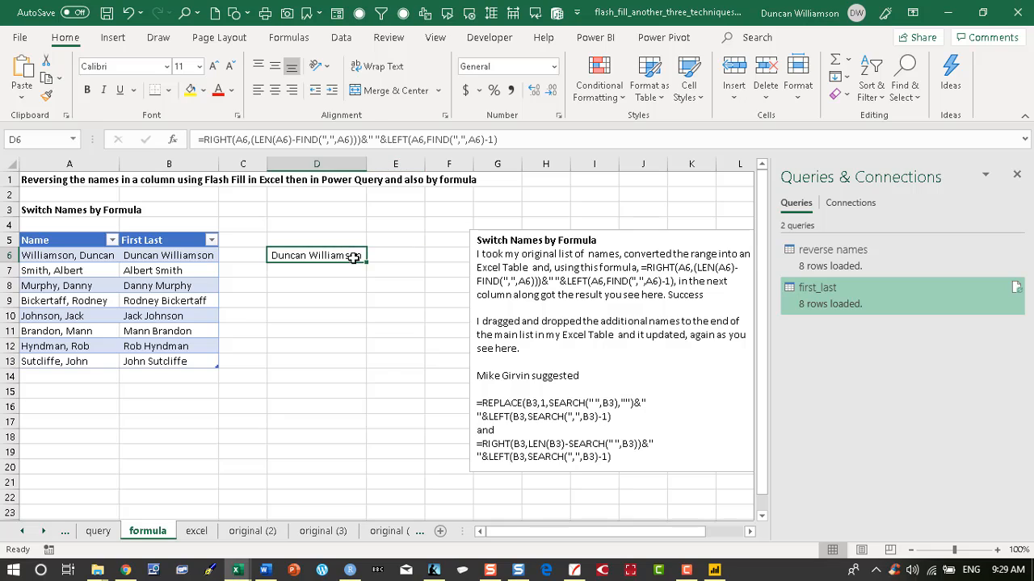
pyautogui.moveTo(368, 263); pyautogui.dragTo(358, 368)
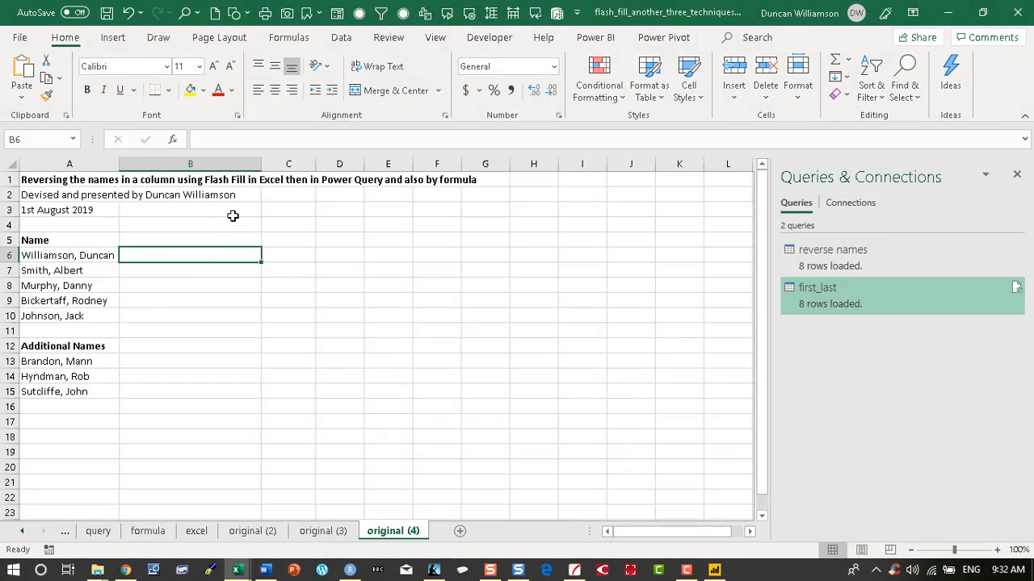
# Enter the first name reversed in B6, then Flash Fill First Last names through B7:B10 and B11:B13.
pyautogui.write('Dunca')
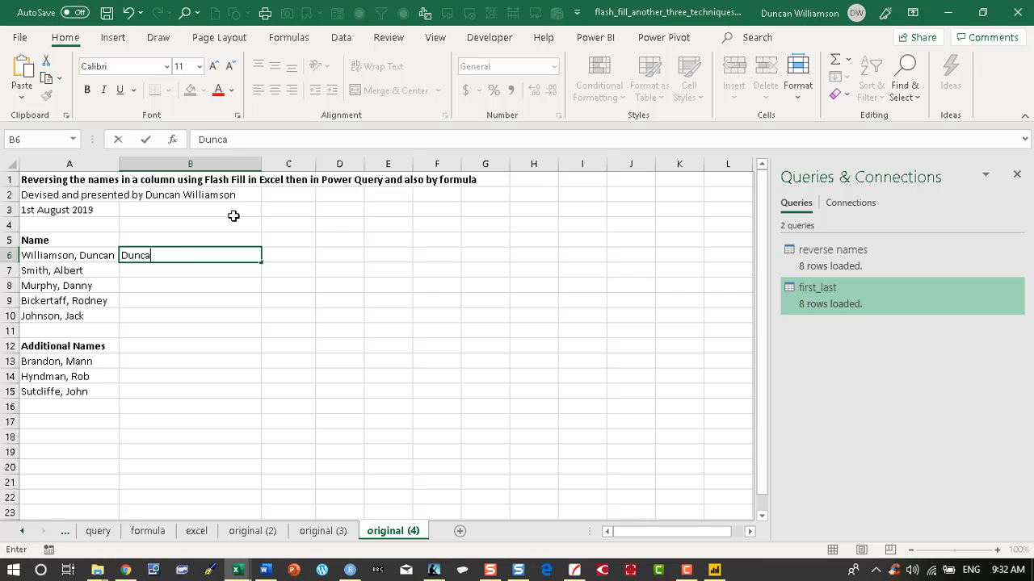
pyautogui.write('n Williamson')
pyautogui.press('Return')
pyautogui.write('Albert Smith')
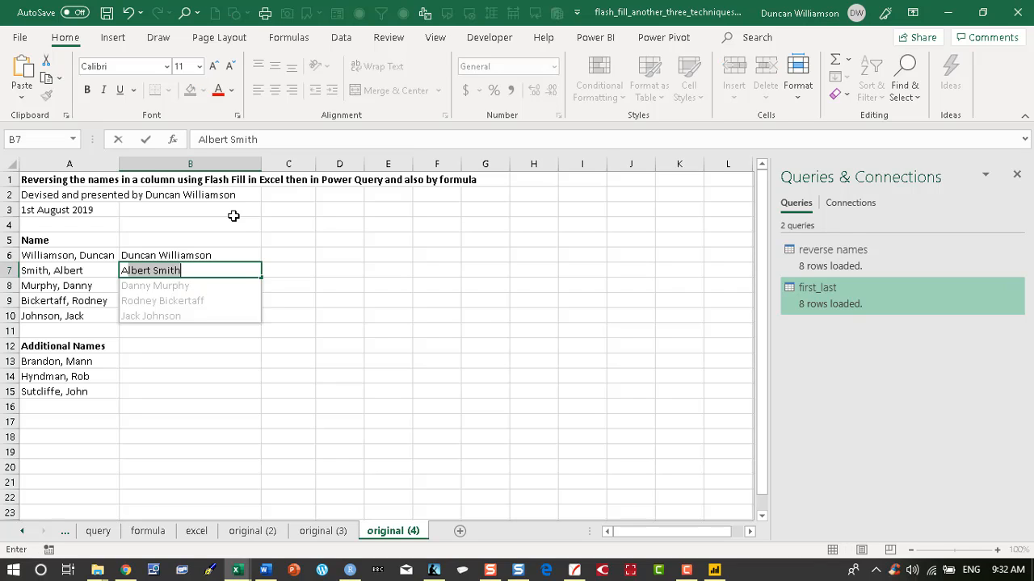
pyautogui.press('Return')
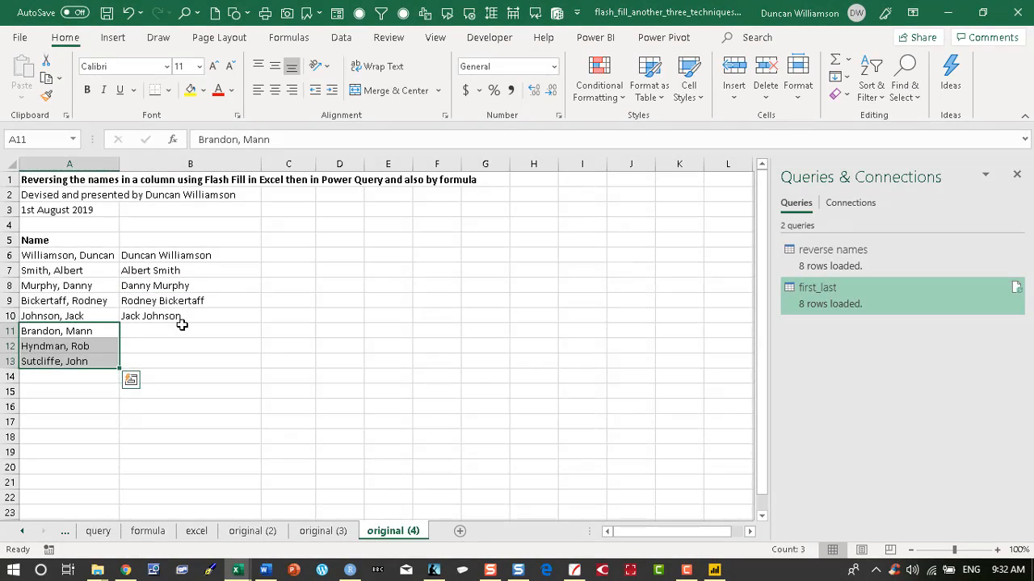
pyautogui.click(190, 331)
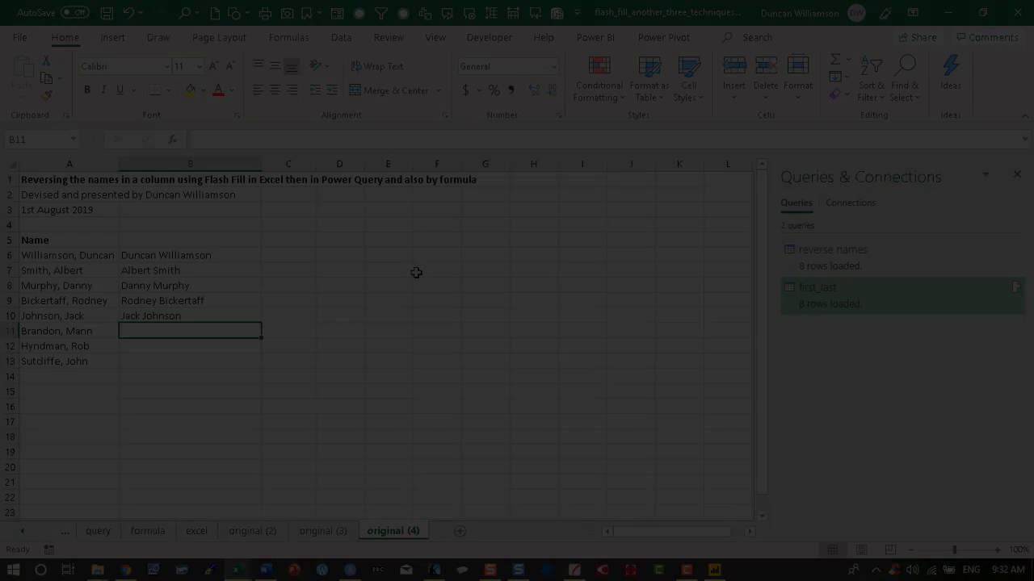
pyautogui.hotkey('ctrl', 'e')
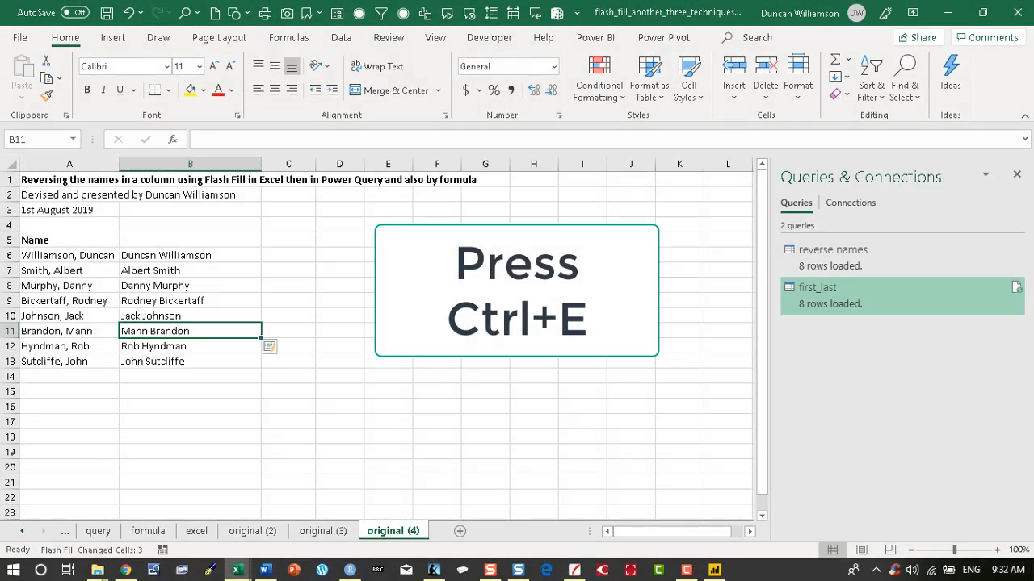